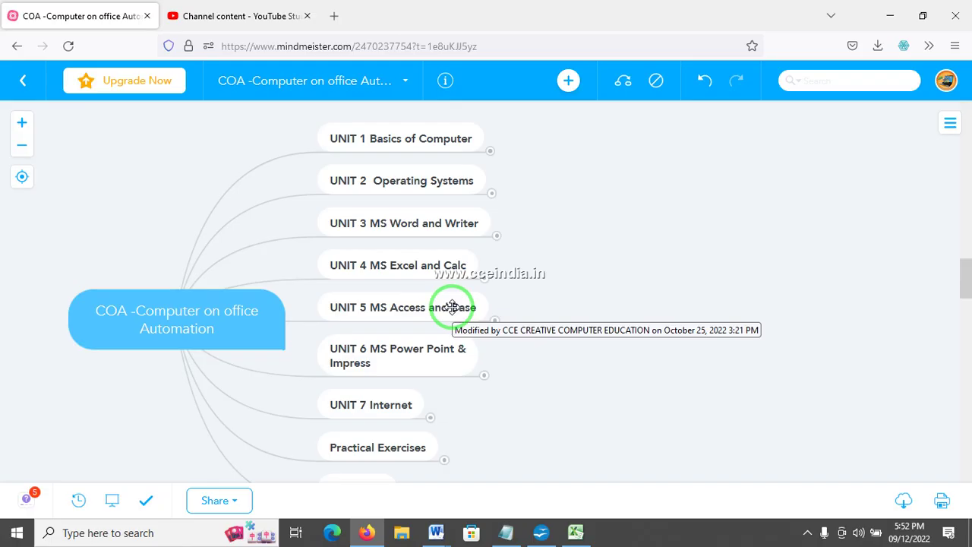
- Close the untitled OpenOffice Calc spreadsheet and launch the OpenOffice start center
click(541, 532)
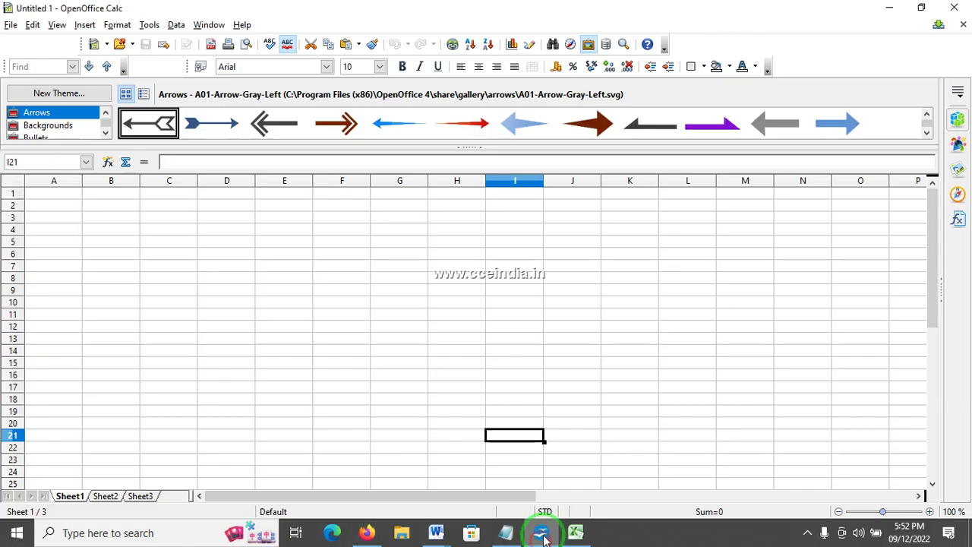
click(957, 9)
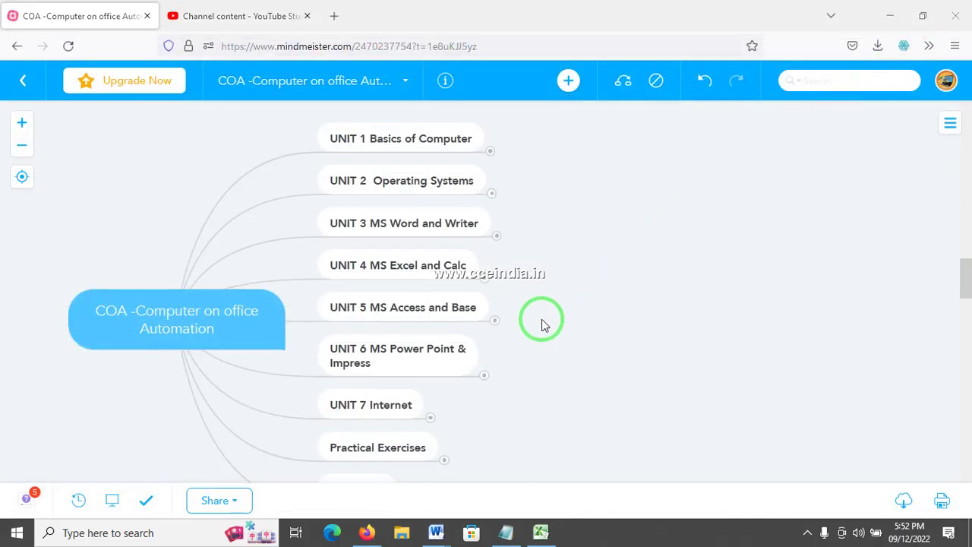
key(super)
text(OPEN)
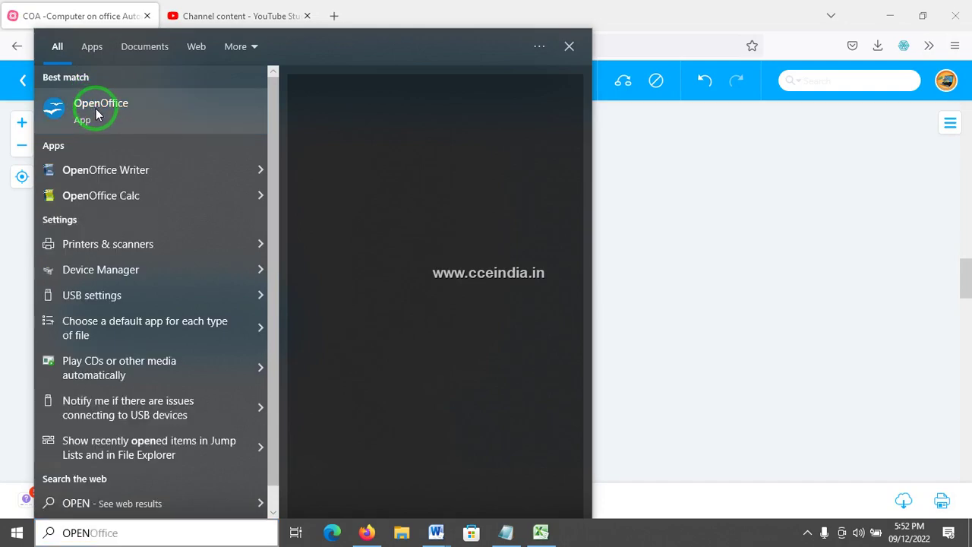
click(97, 114)
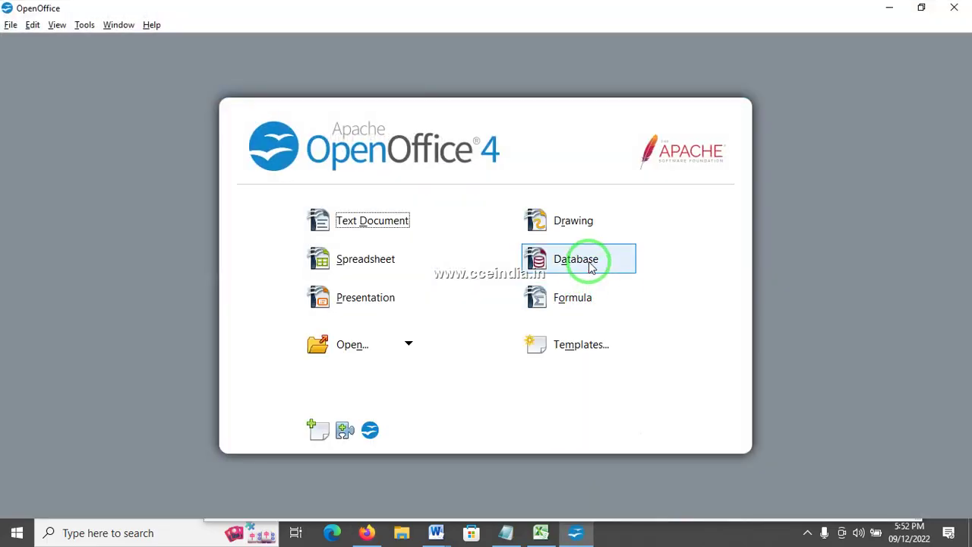
- Create a new registered Base database opened for editing, save it as New Database, and dismiss the Java messages
click(560, 263)
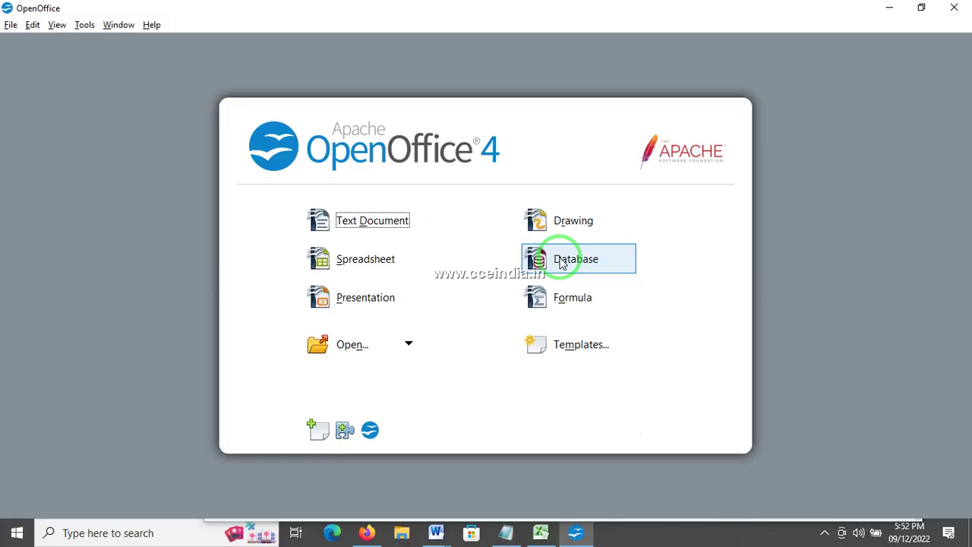
click(573, 261)
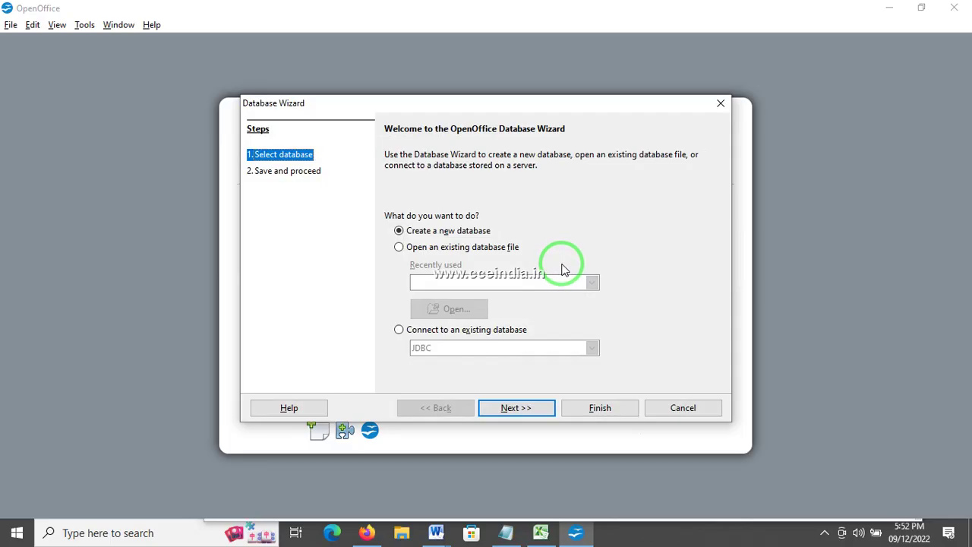
drag(513, 270, 507, 354)
click(591, 407)
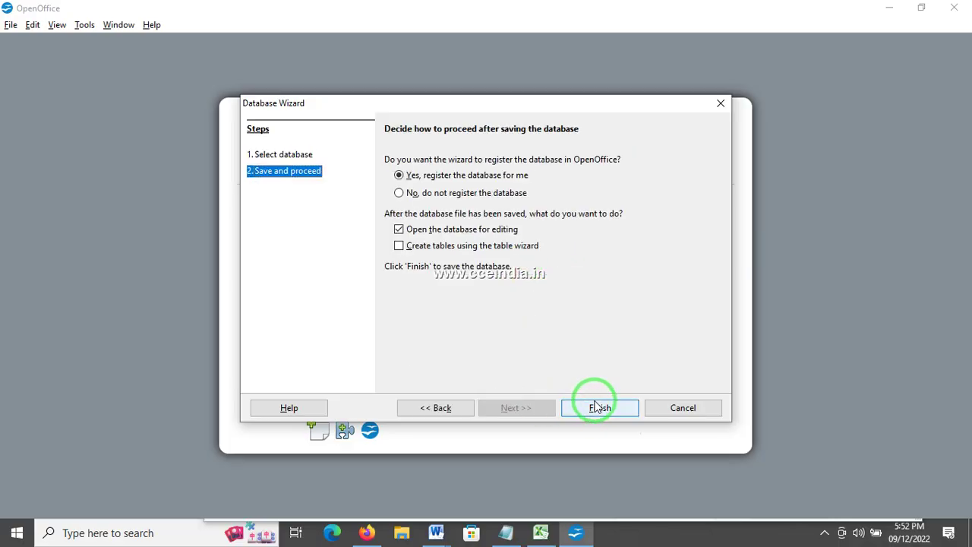
click(588, 402)
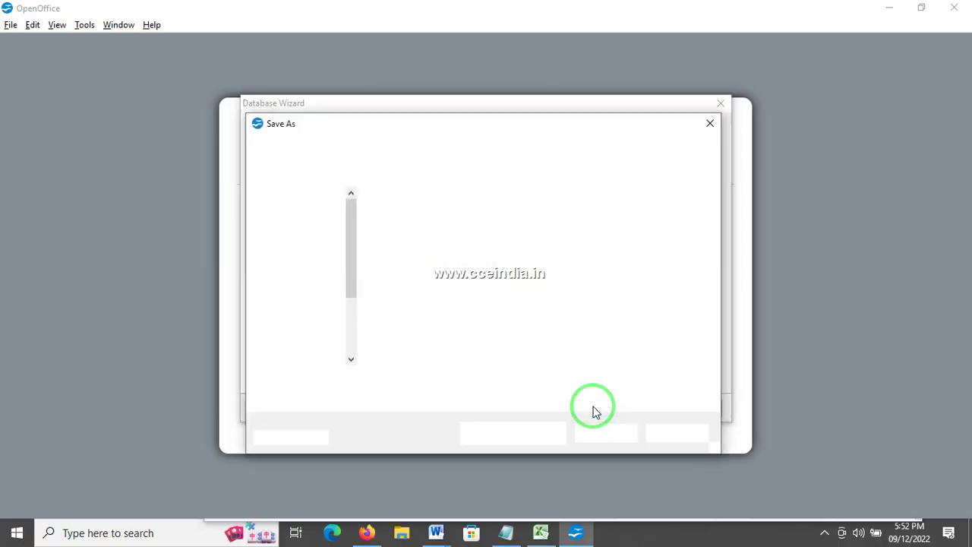
click(613, 433)
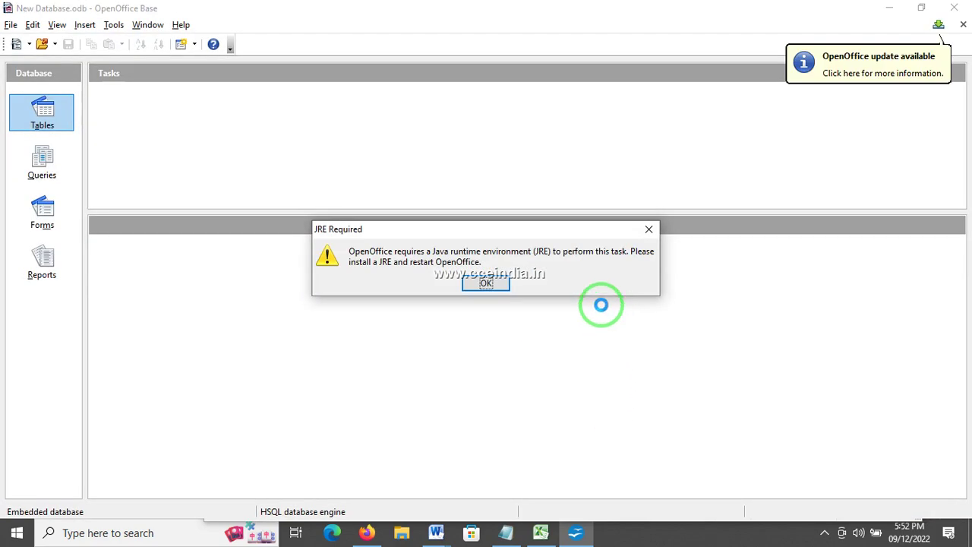
click(490, 285)
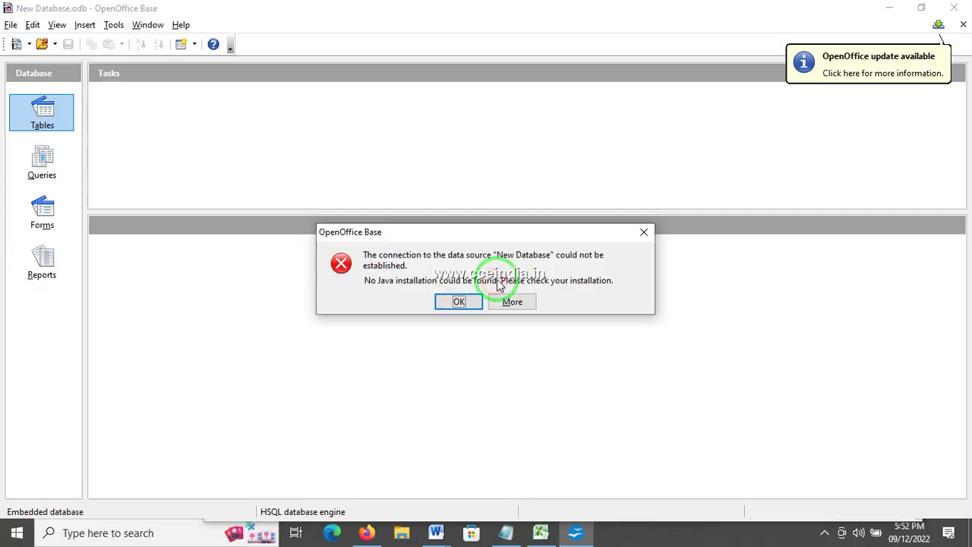
click(457, 303)
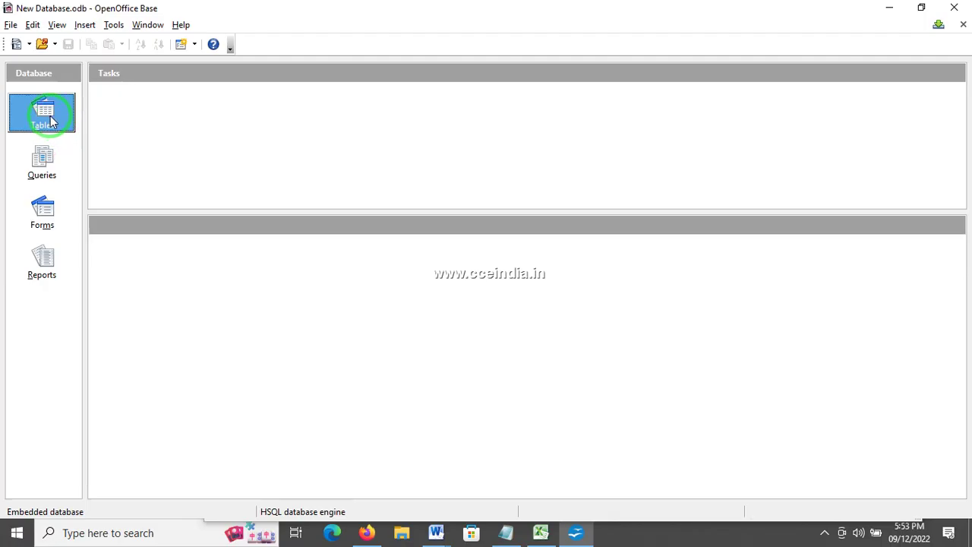
- Look through the Queries, Forms, Tables and Reports sections of the new database
click(38, 158)
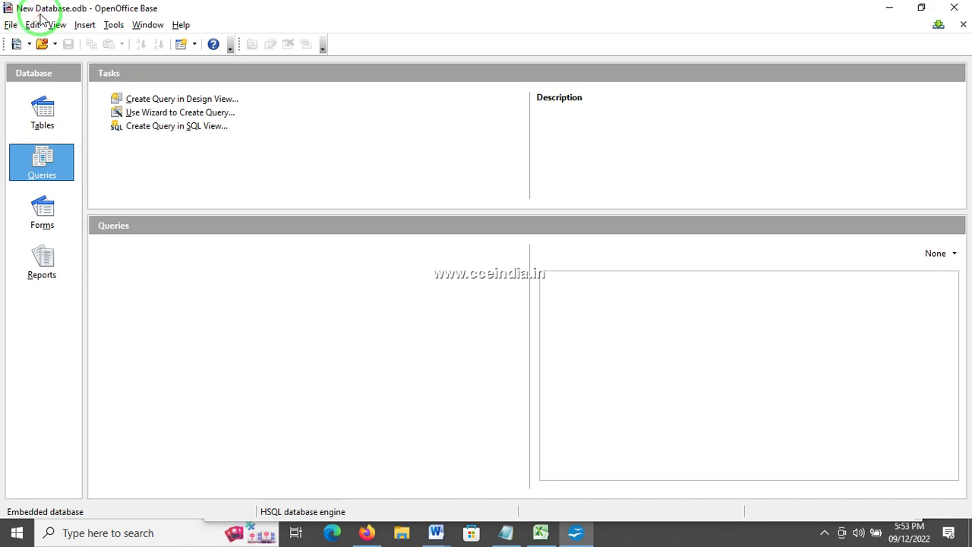
click(48, 211)
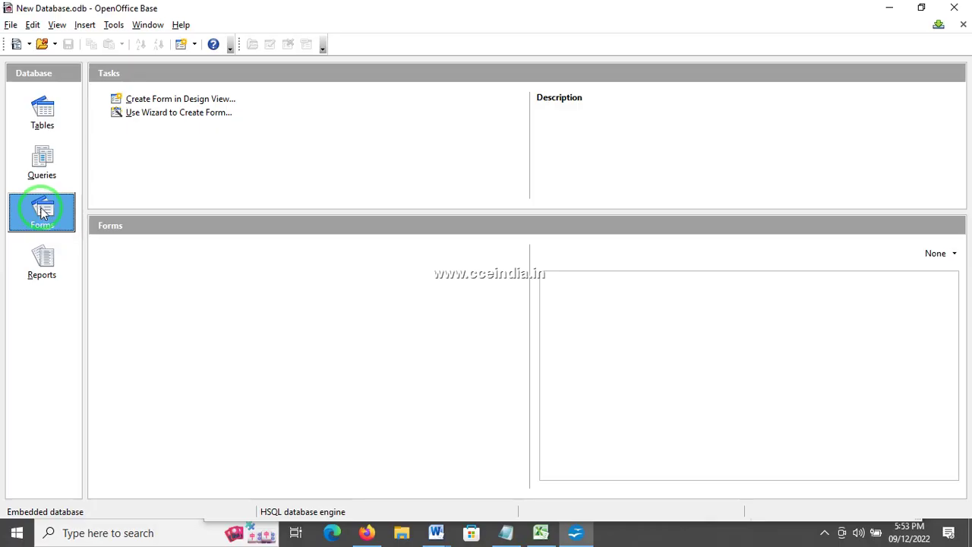
click(46, 114)
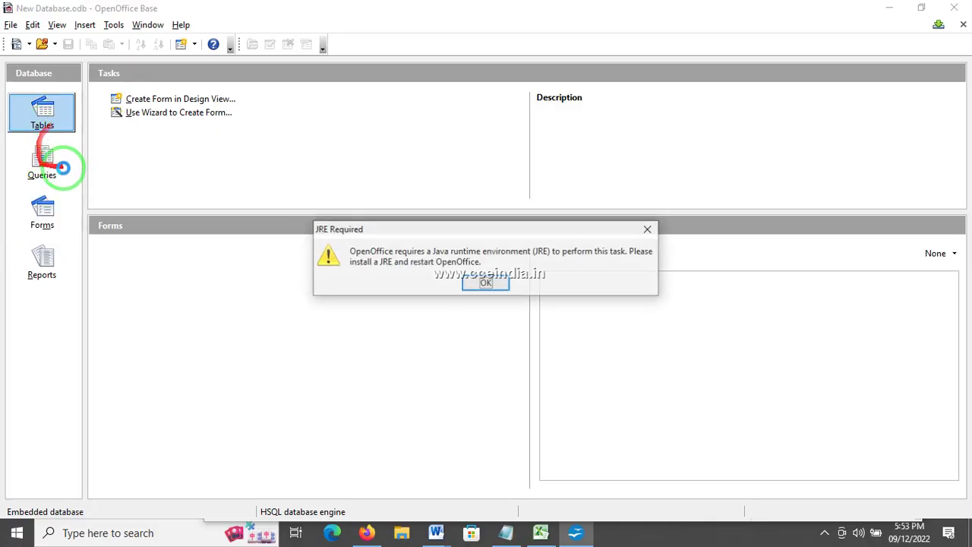
click(485, 282)
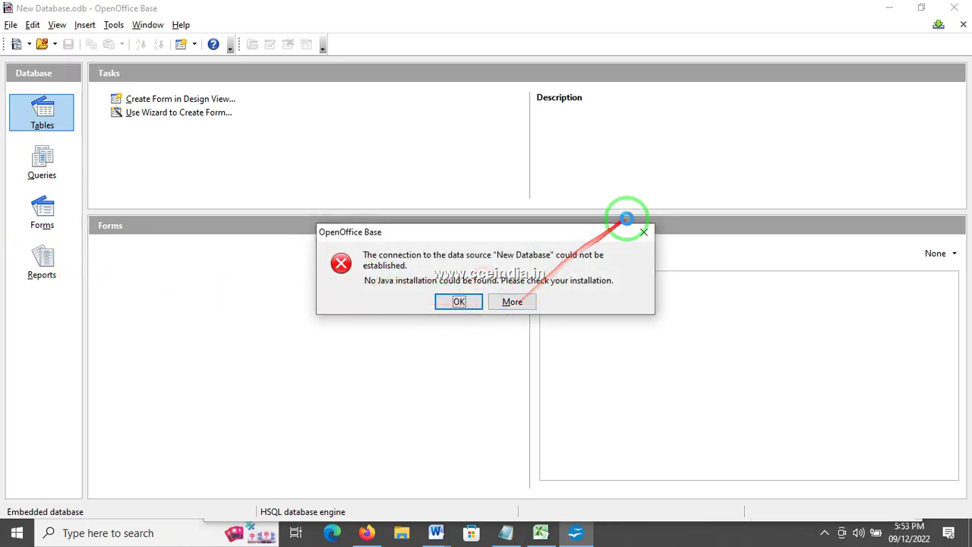
click(646, 232)
click(43, 265)
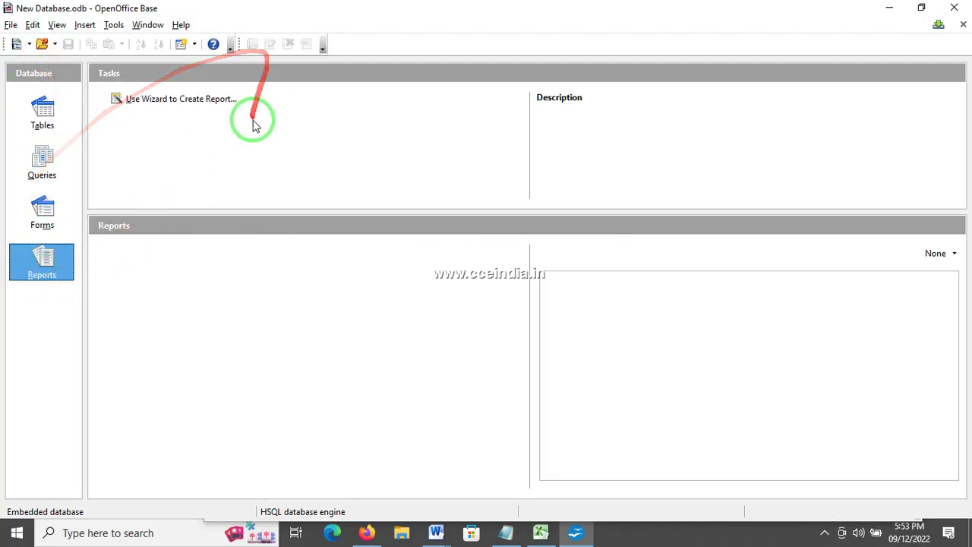
- Launch Microsoft Access, dismiss the activation wizard, and create a blank database under the suggested file name
key(super+r)
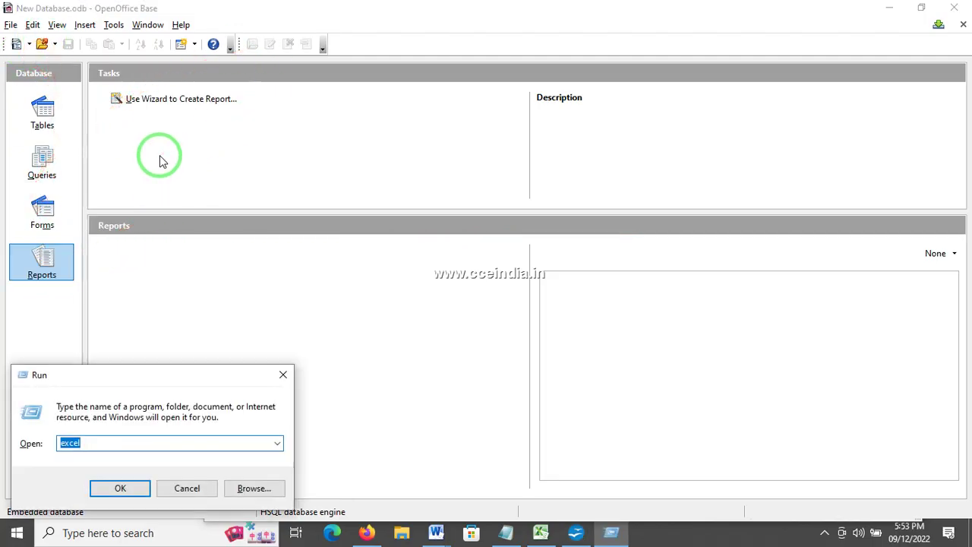
text(MSA)
key(Down)
key(Return)
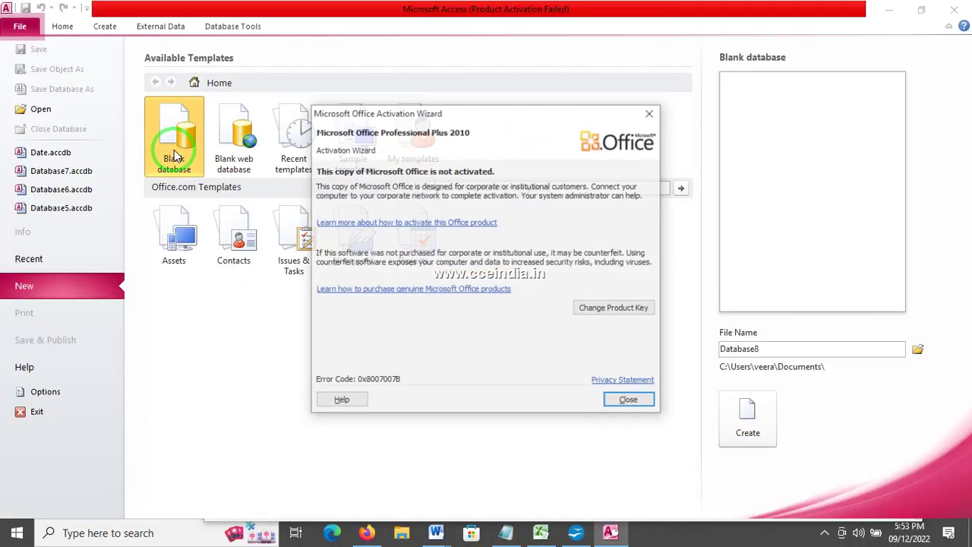
click(627, 398)
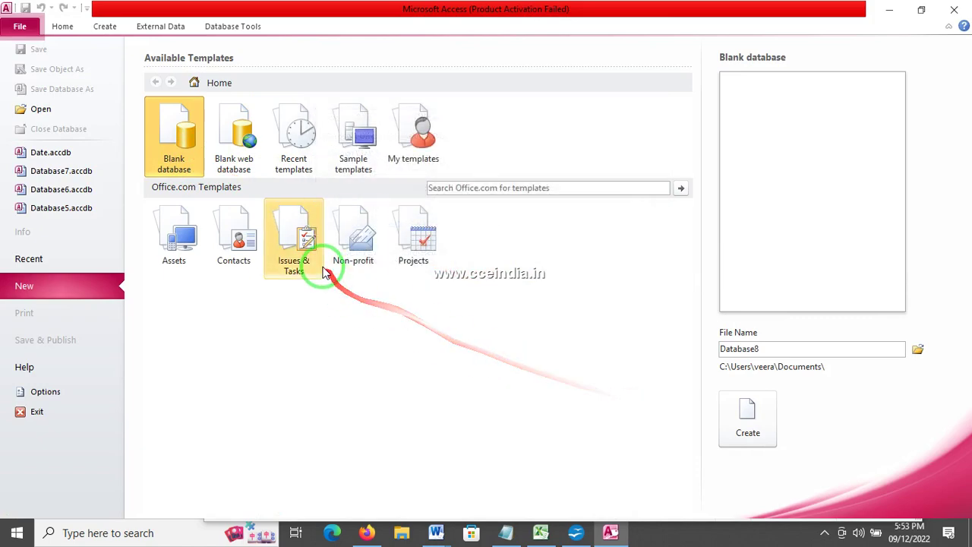
click(748, 418)
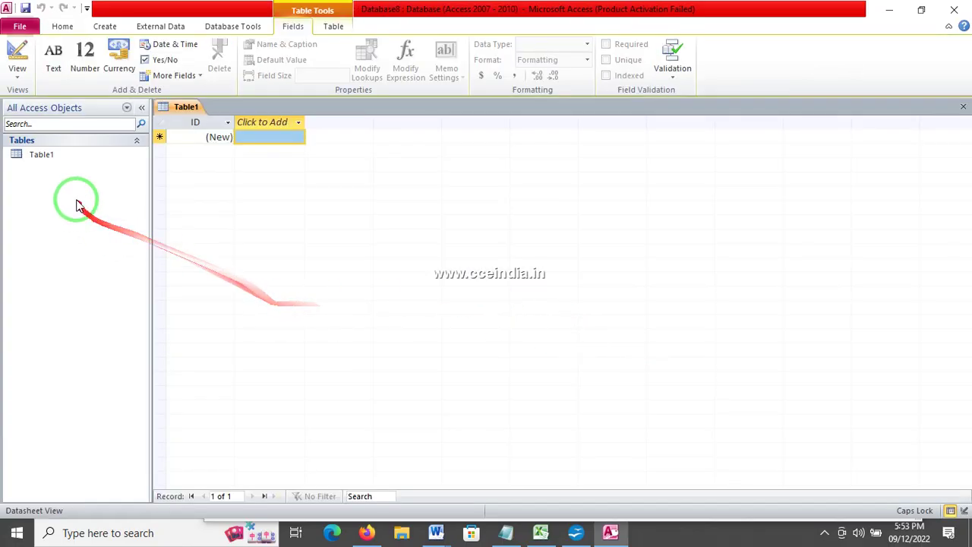
- Open Table1 in Design View
click(50, 160)
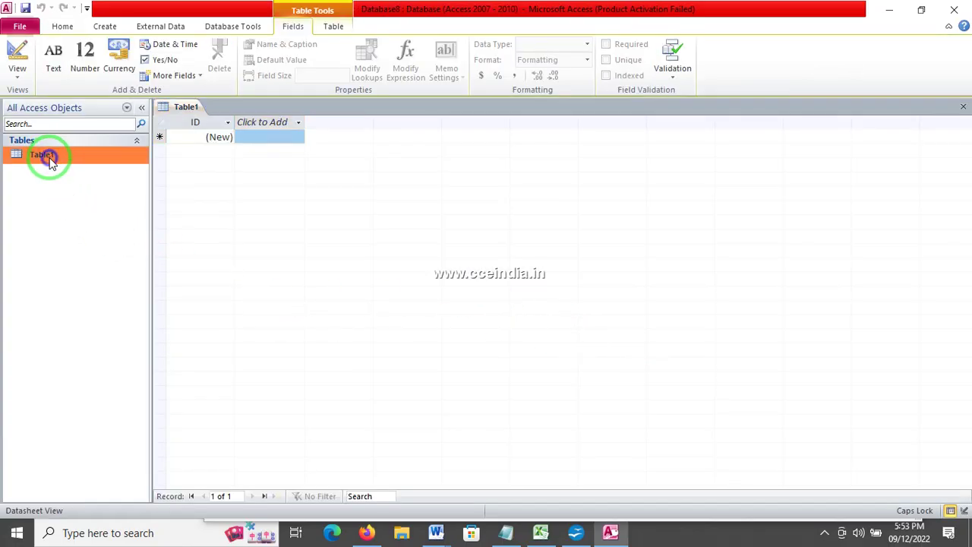
right_click(50, 160)
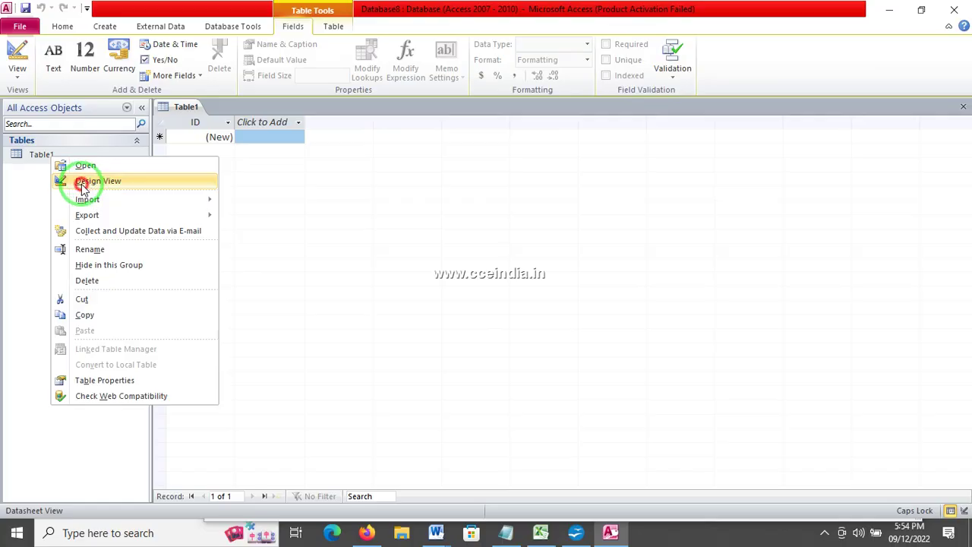
click(84, 182)
click(483, 213)
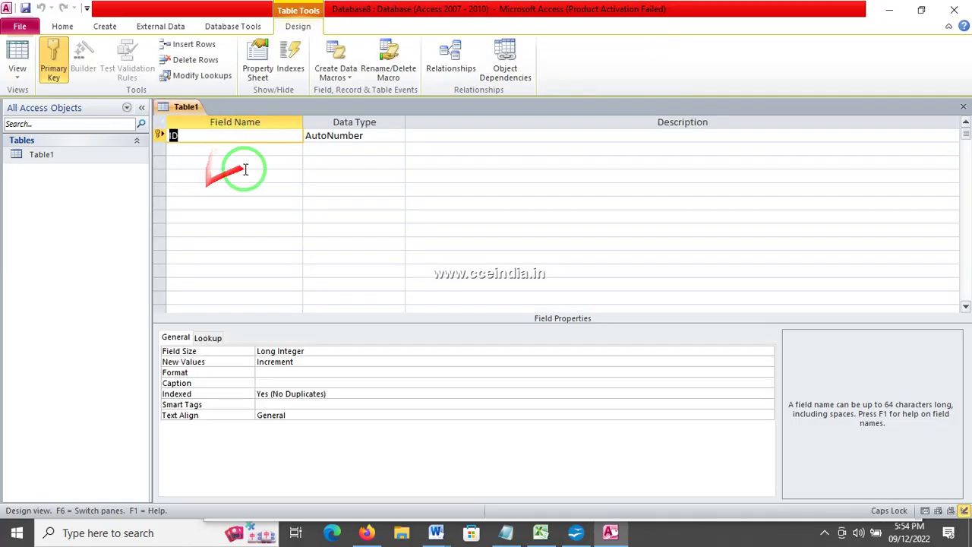
- Examine the ID field's name, primary key and selectable data types, along with the empty field row below it
click(372, 139)
click(398, 136)
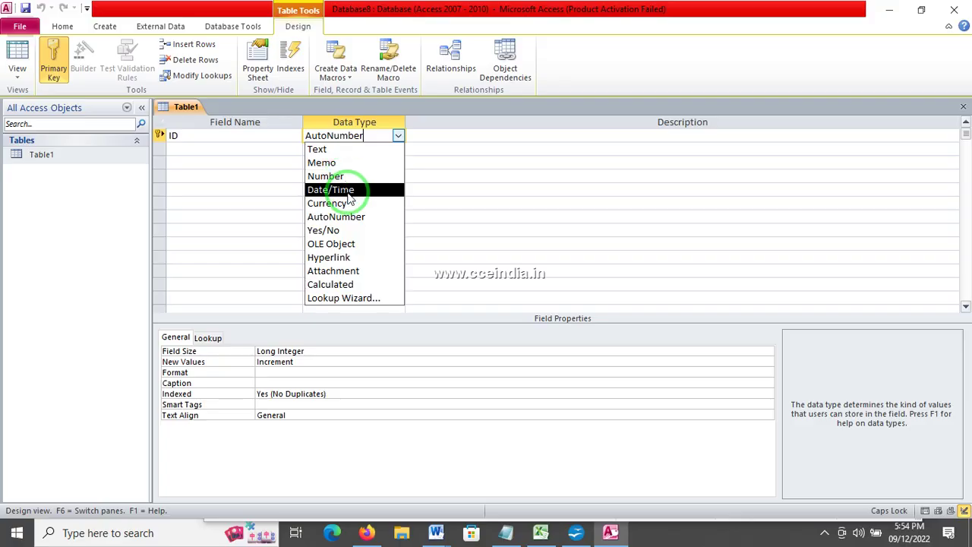
click(464, 228)
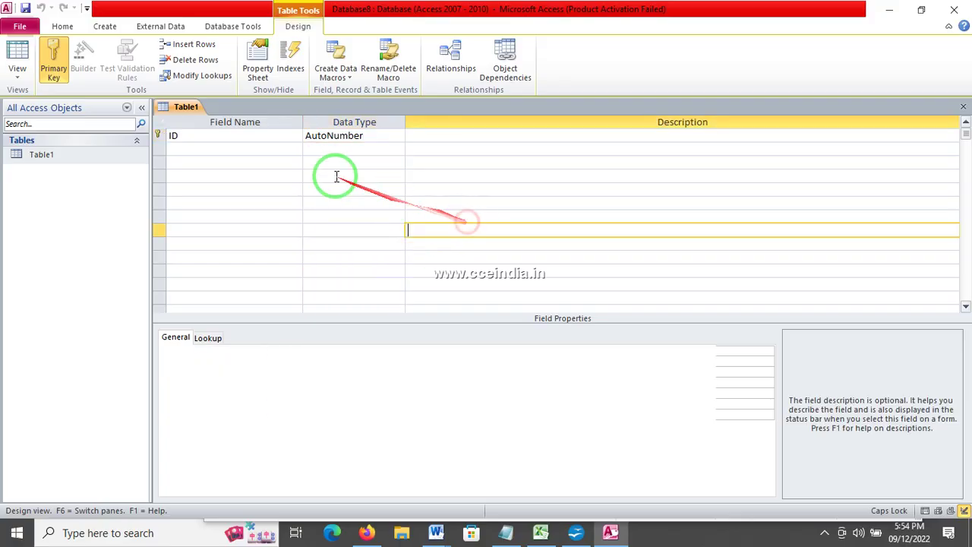
click(204, 137)
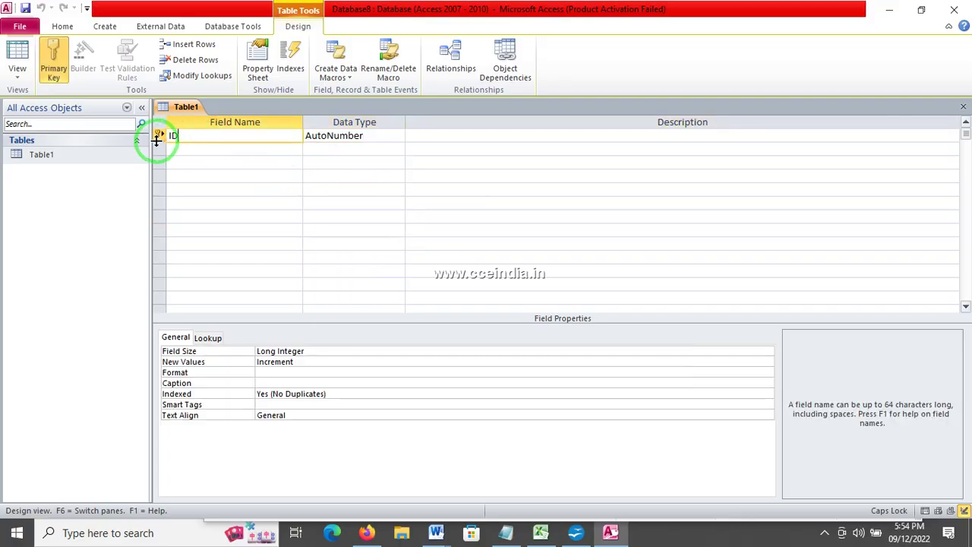
click(200, 145)
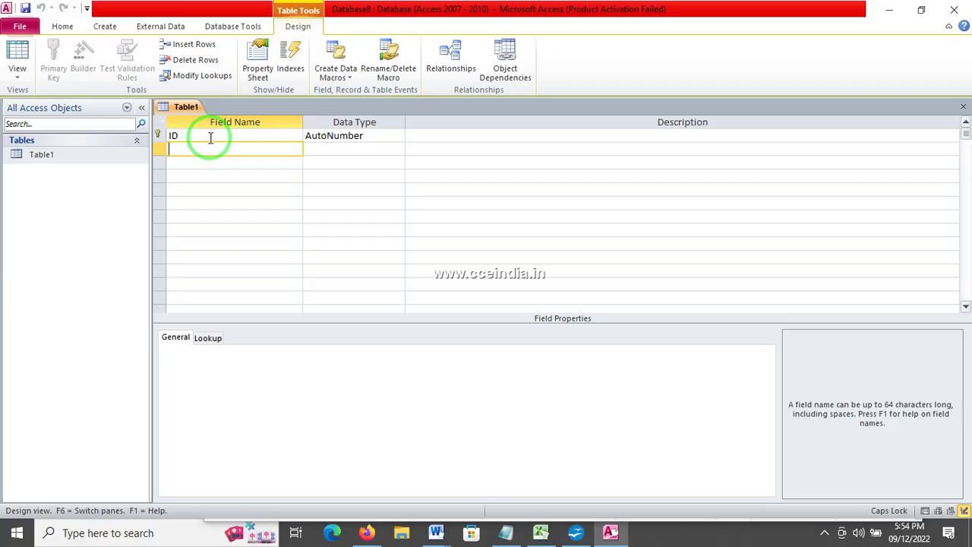
click(207, 137)
click(195, 151)
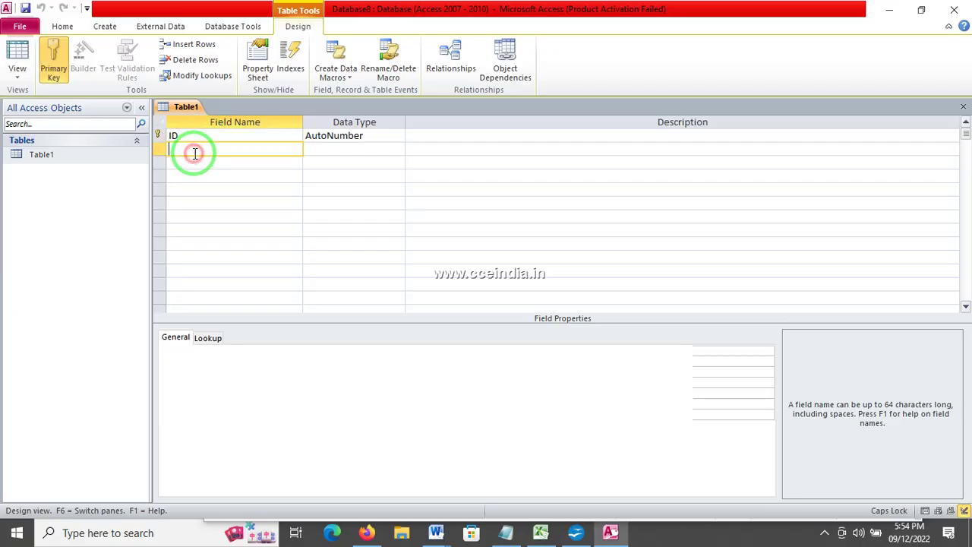
click(190, 143)
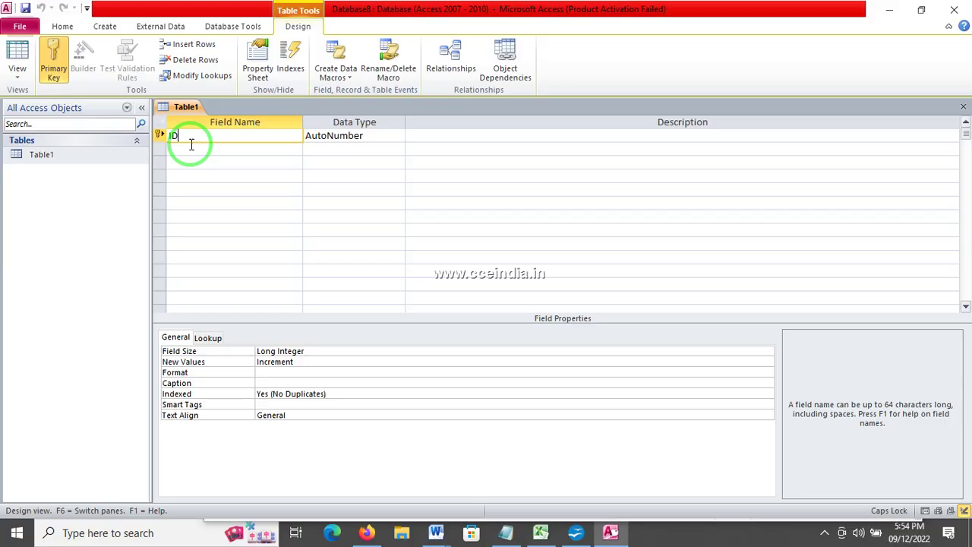
click(191, 144)
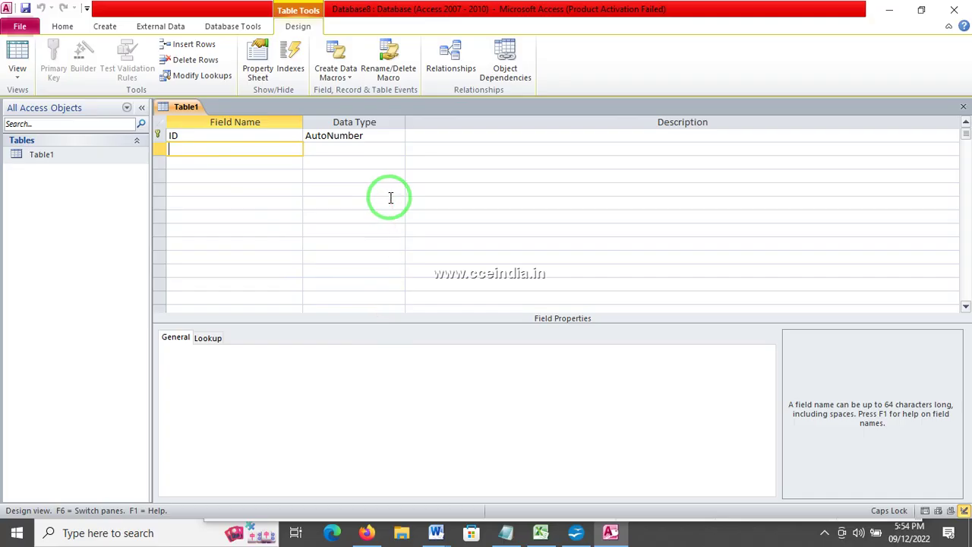
click(360, 137)
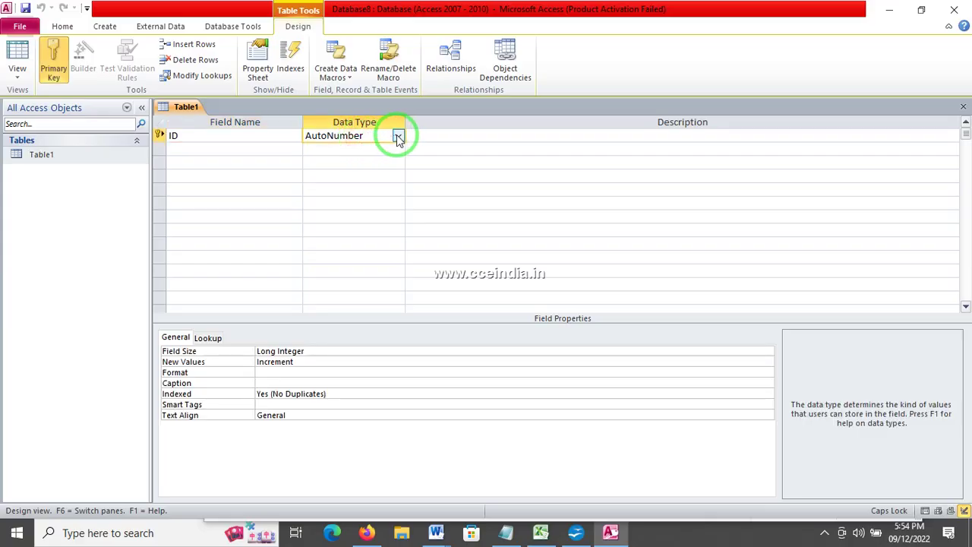
click(397, 136)
click(233, 139)
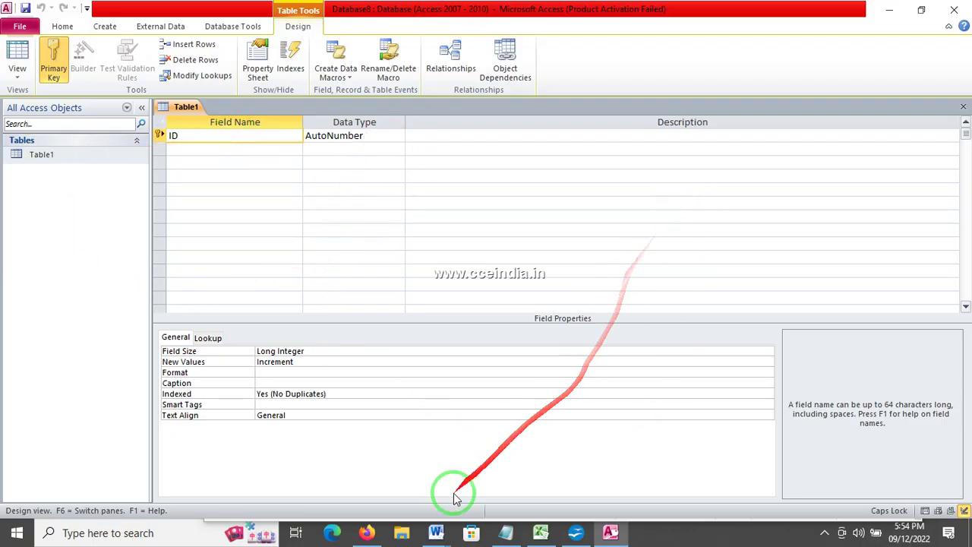
- Switch to the MindMeister map in Firefox and expand UNIT 5 MS Access and Base and its MS Office-MS Access branch
click(368, 533)
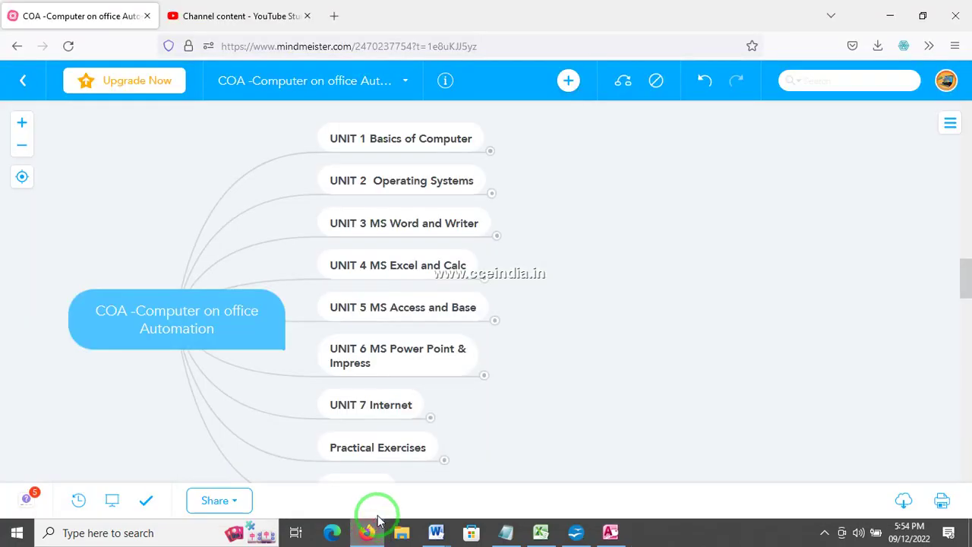
click(494, 321)
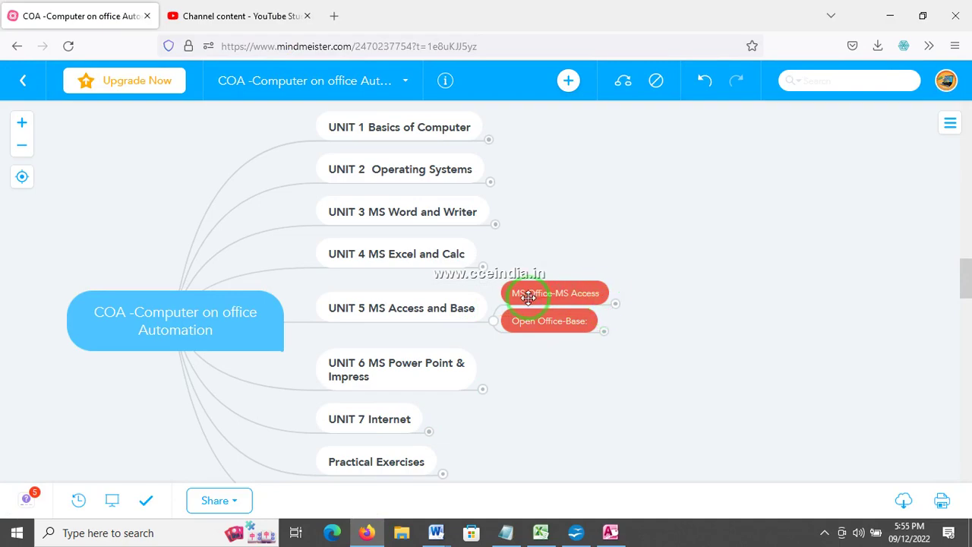
click(615, 306)
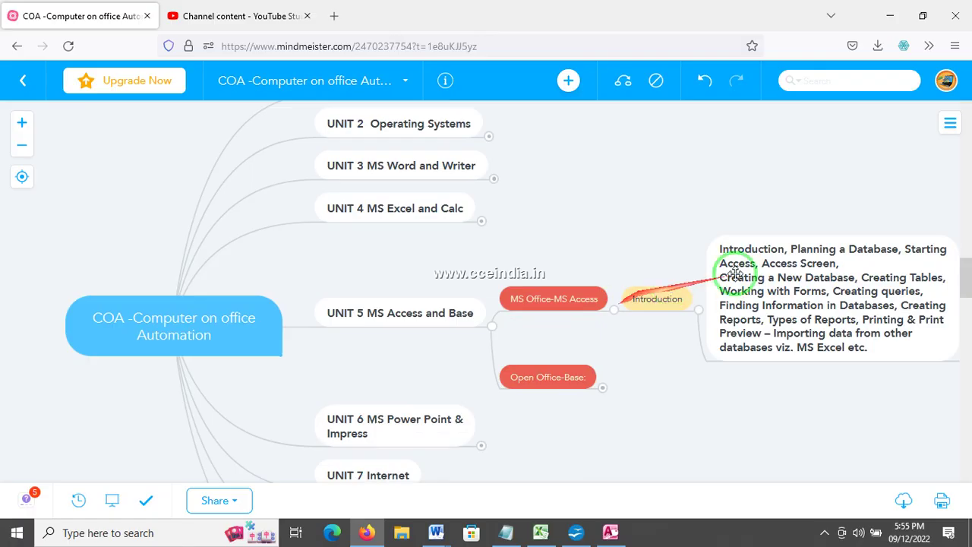
- Expand the Open Office-Base branch down to its Introduction topics and review them alongside the MS Access topics
drag(779, 371, 554, 369)
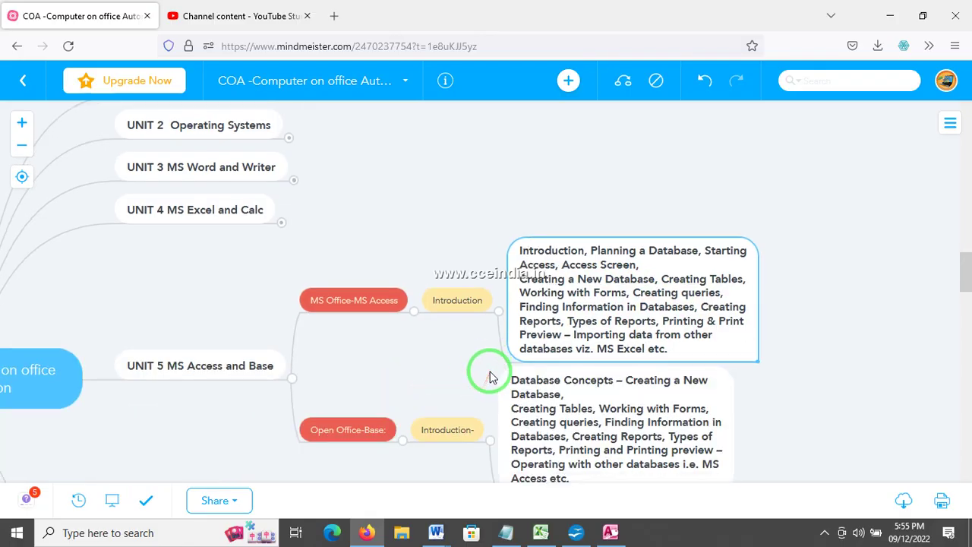
scroll(490, 373, down, 1)
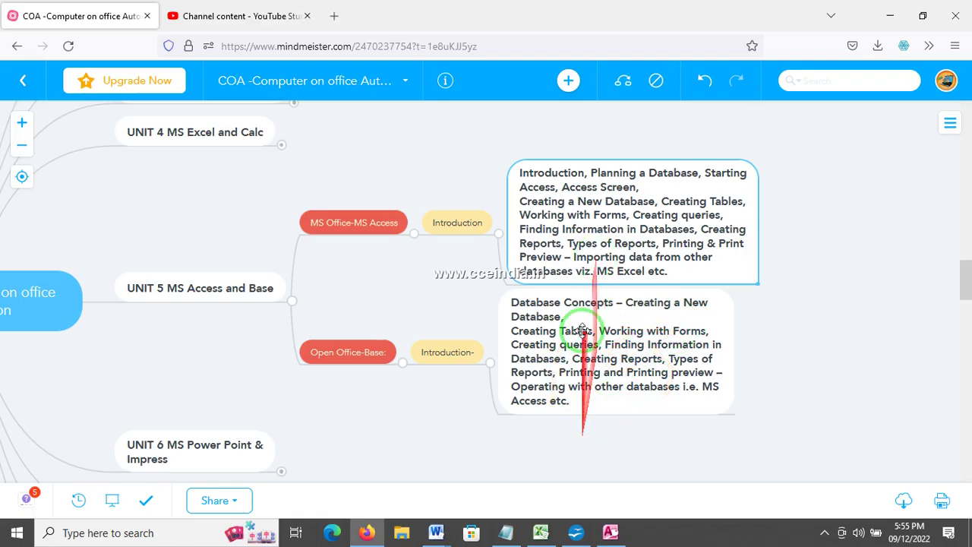
- Switch to Microsoft Access and add a Name field of type Text and an Age field of type Number to Table1
click(610, 532)
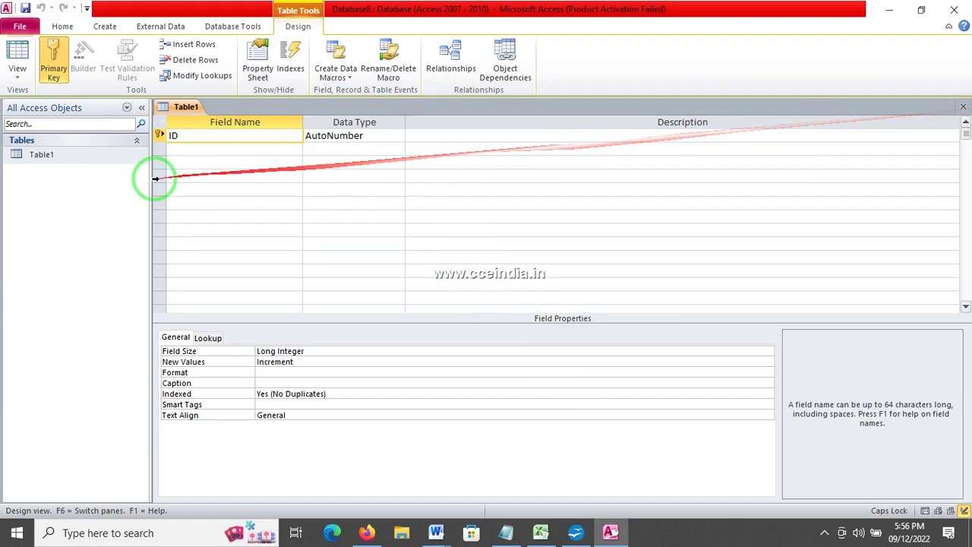
click(186, 150)
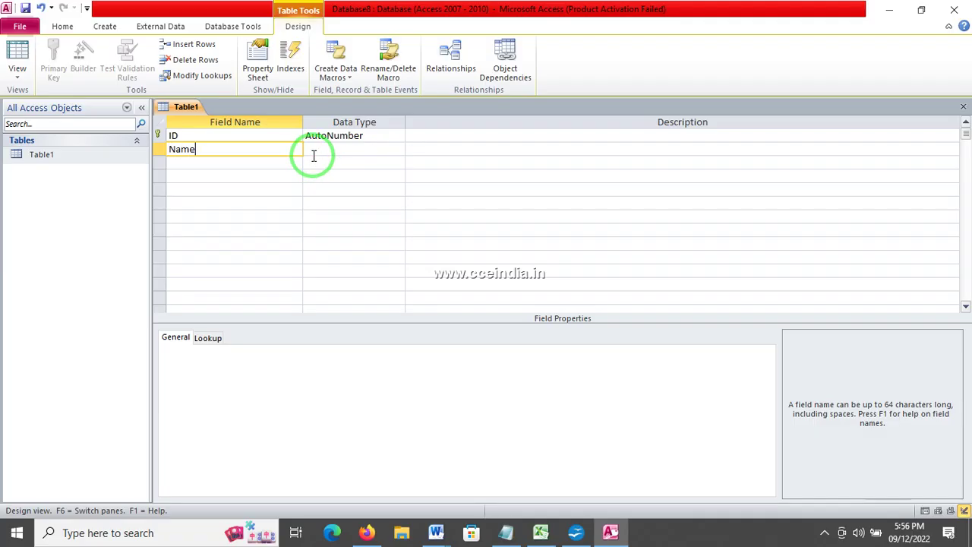
text(Name)
click(322, 146)
click(214, 164)
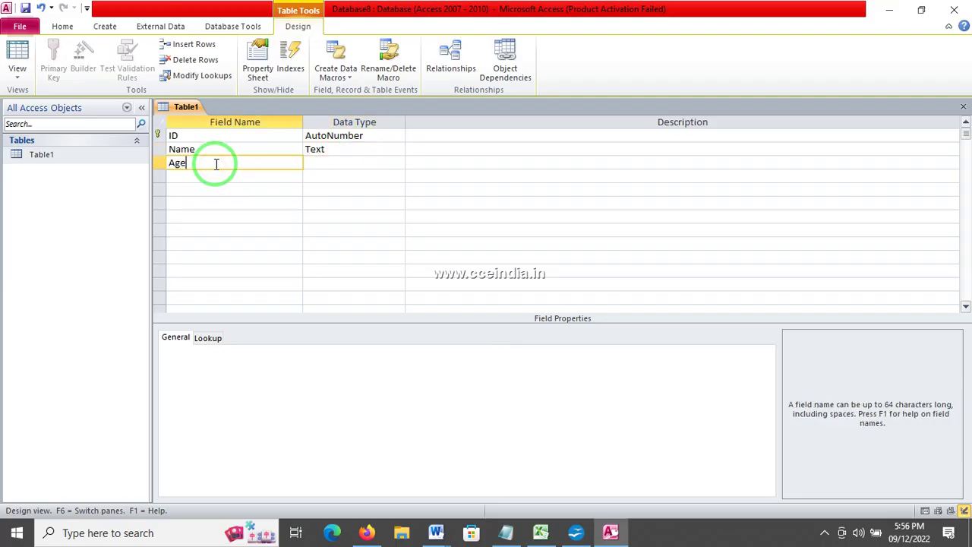
key(Tab)
key(Tab)
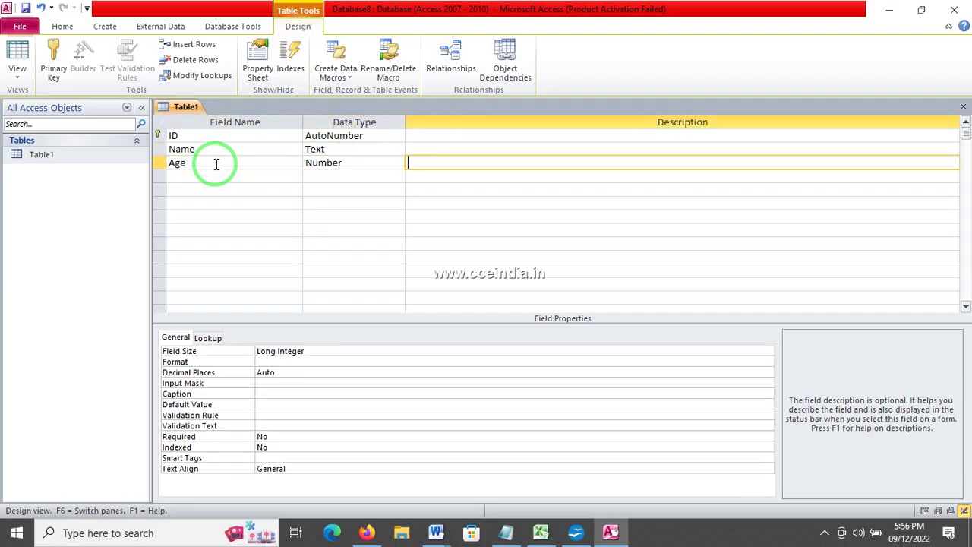
key(Tab)
- Add a Date_of_Birth field with the Date/Time data type below the Age field
text(d)
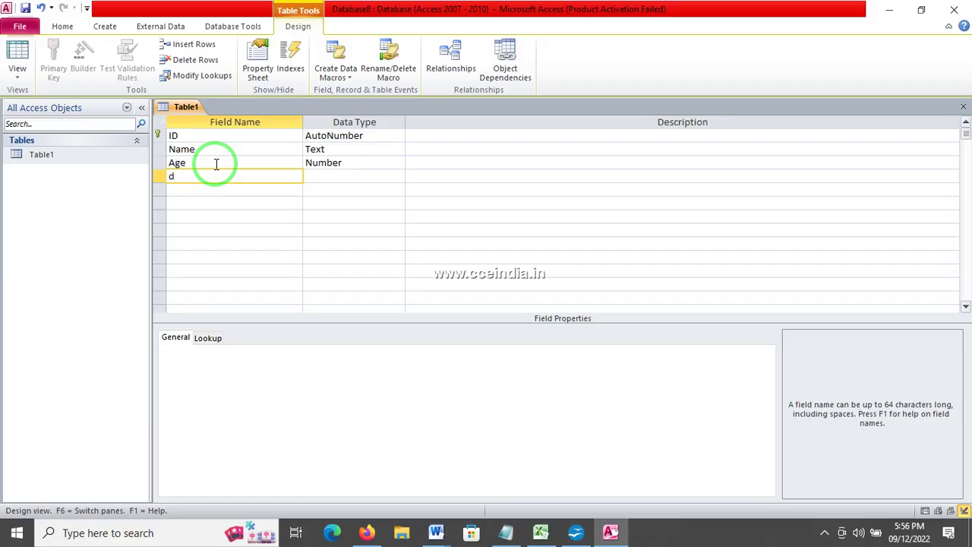
text(at)
text(te)
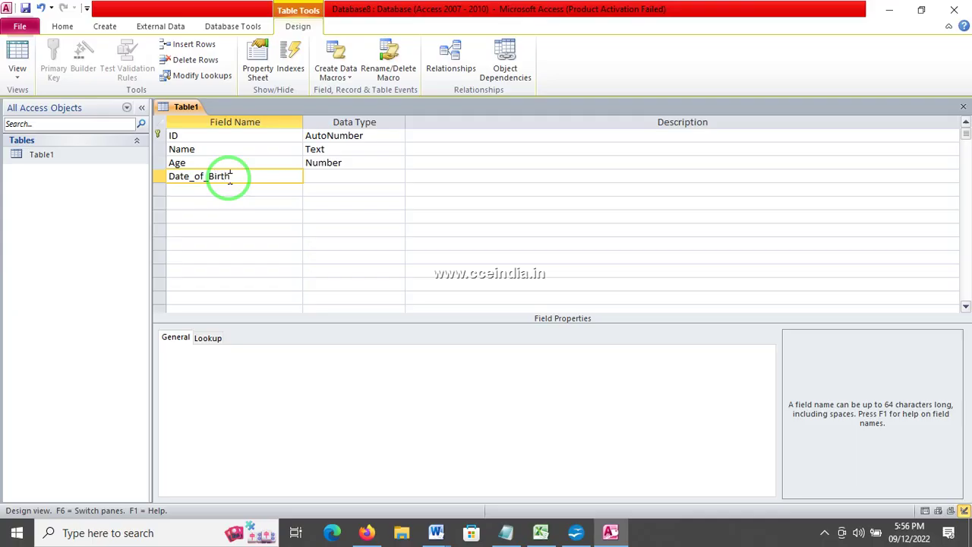
key(Tab)
text(d)
key(Tab)
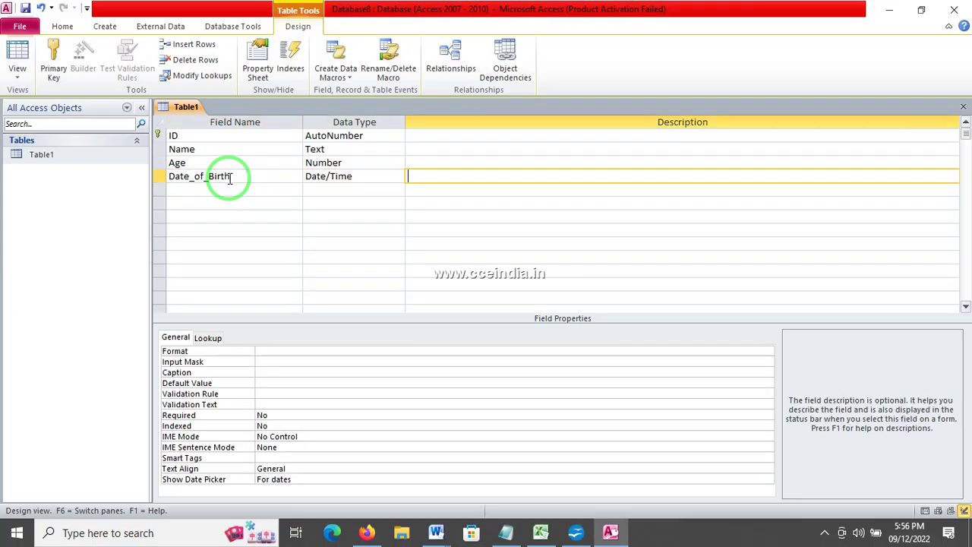
key(Tab)
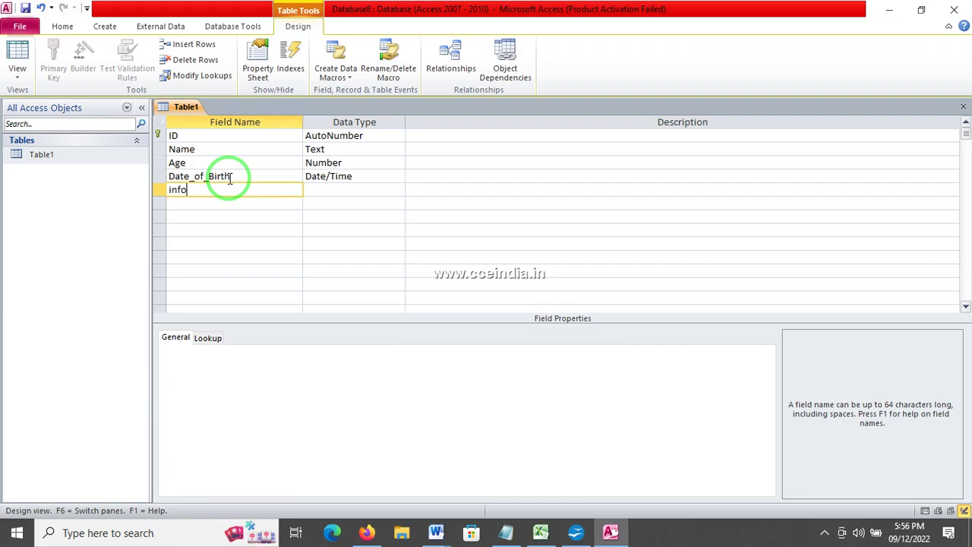
- Add an info field of type Memo and a Salary field of type Currency
key(Tab)
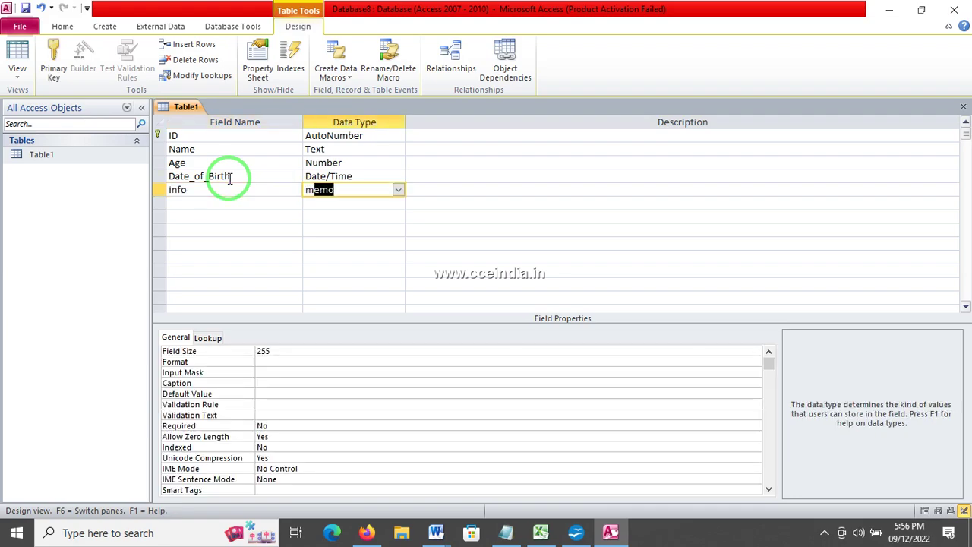
key(Tab)
key(Tab)
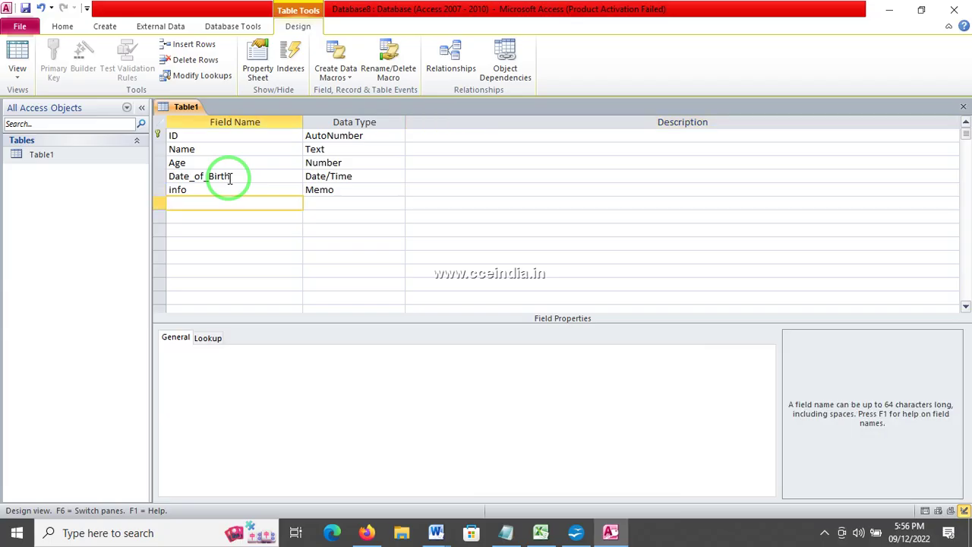
text(Salary)
key(Tab)
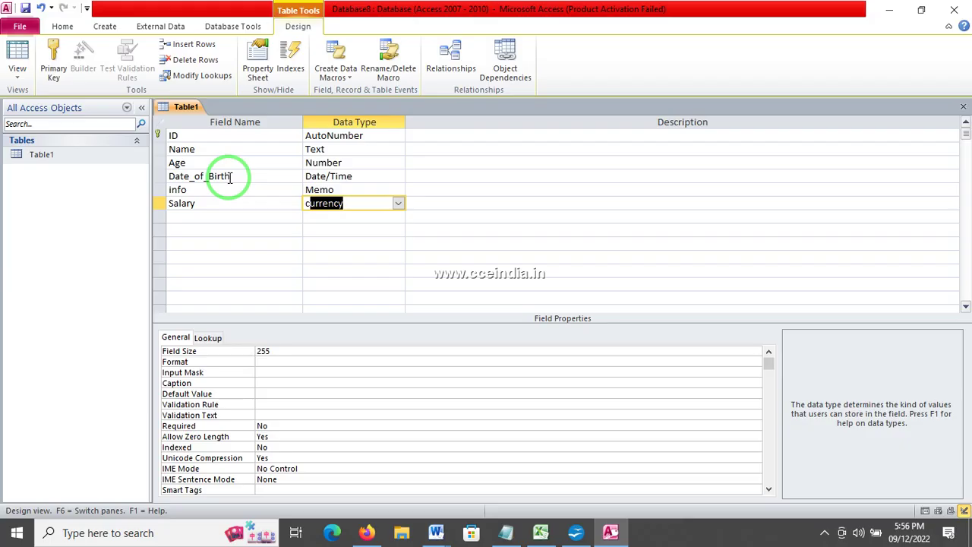
text(c)
key(Tab)
key(Tab)
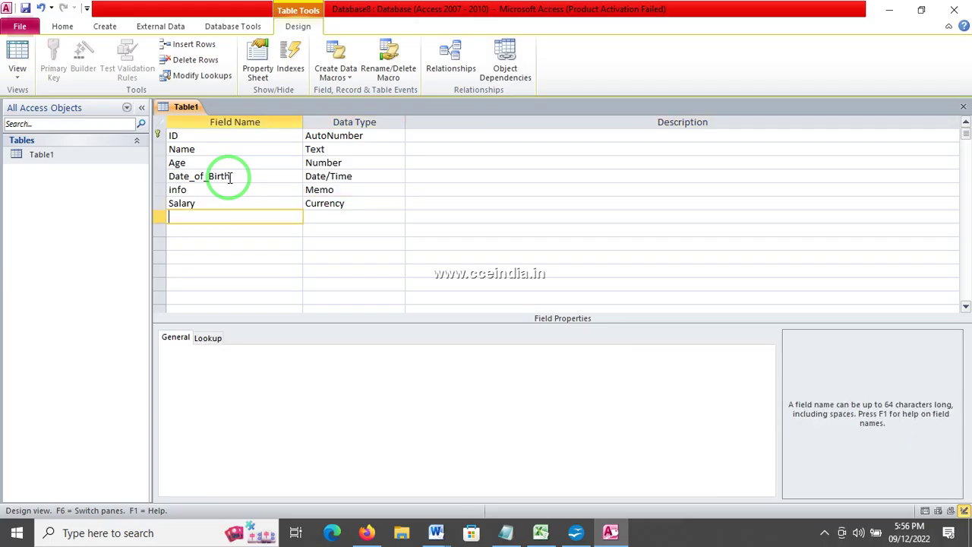
- Add a Photo field with the Attachment data type below the Salary field
text(Photo)
key(Tab)
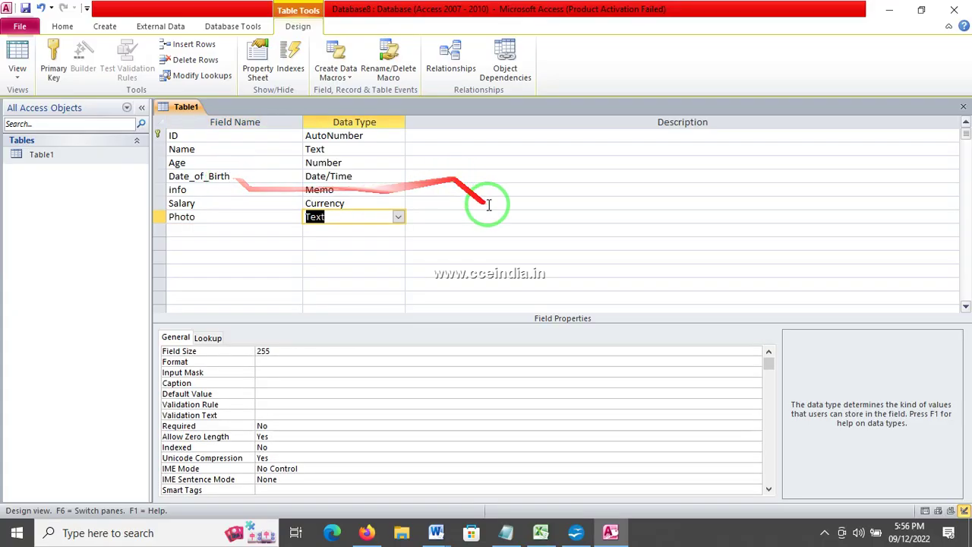
click(397, 218)
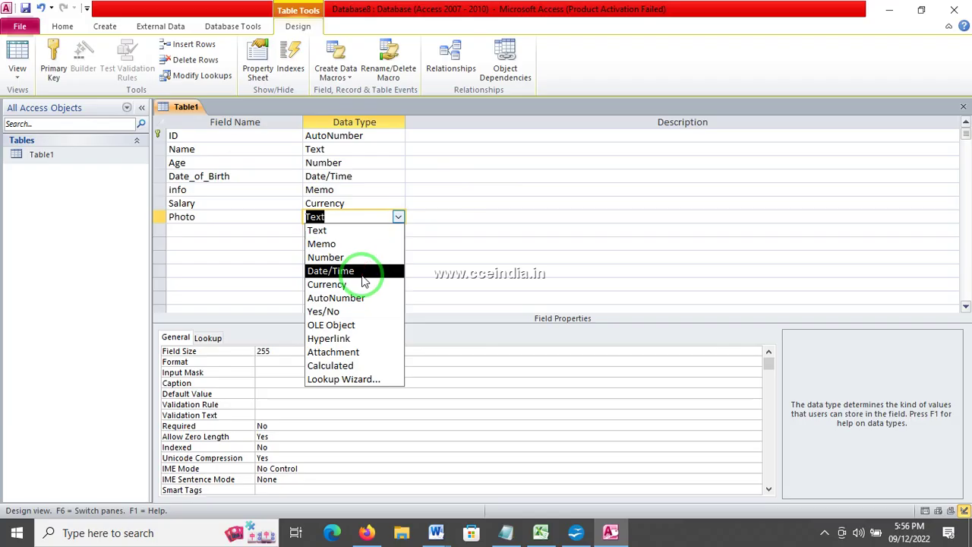
click(341, 351)
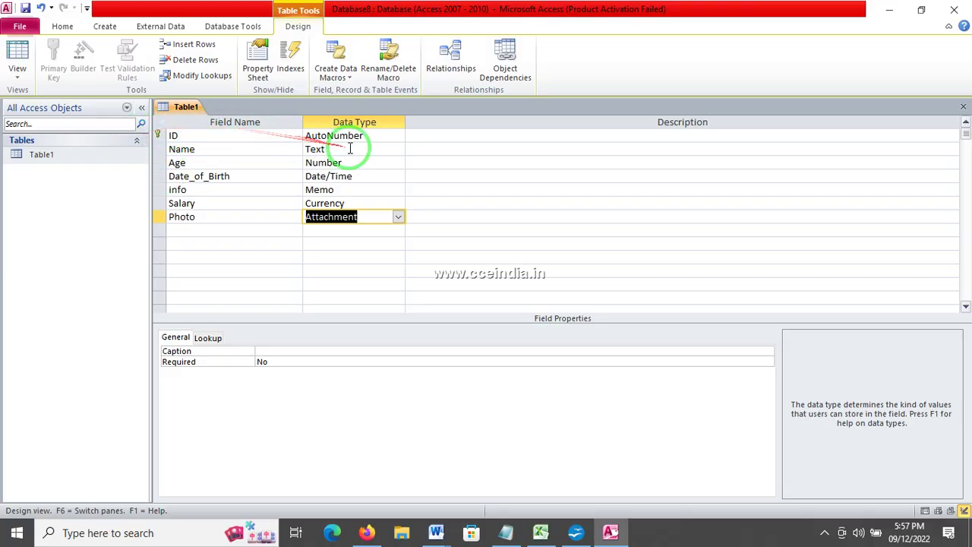
- Review the ID field's name and AutoNumber type, and close Table1 with its design changes saved
click(354, 138)
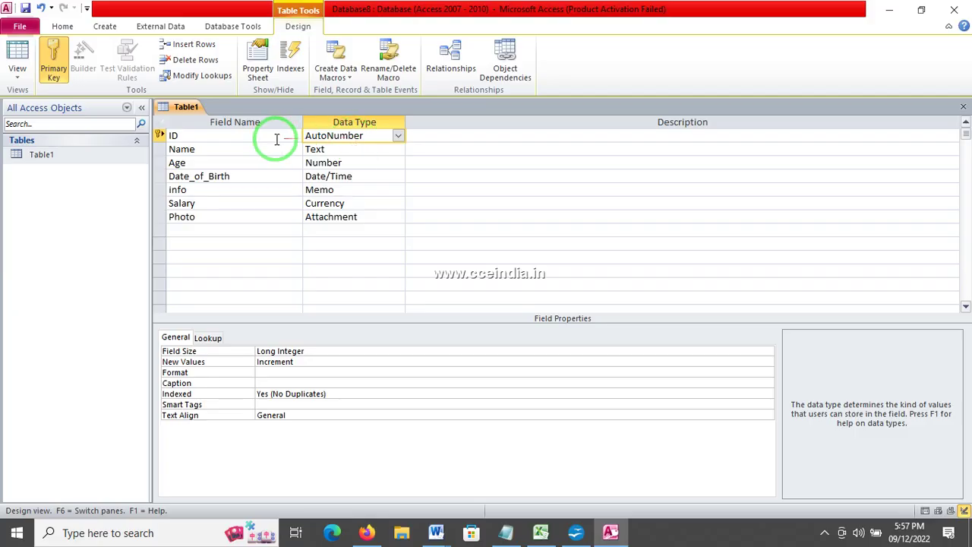
click(192, 137)
drag(191, 136, 172, 136)
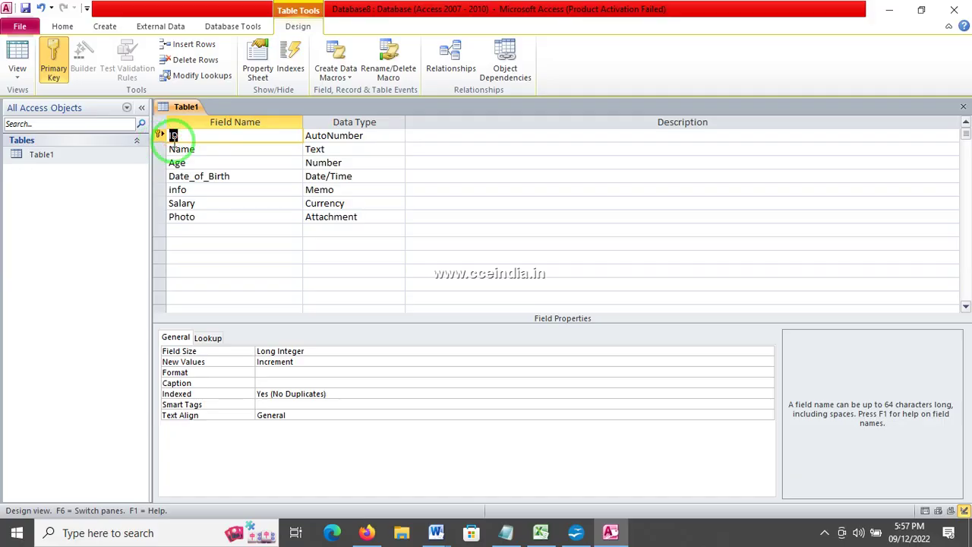
click(962, 105)
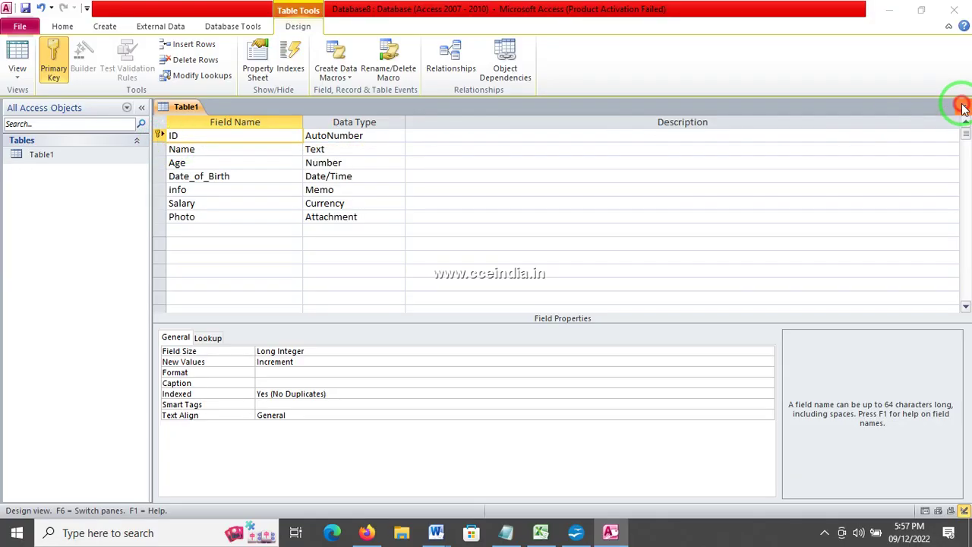
click(428, 302)
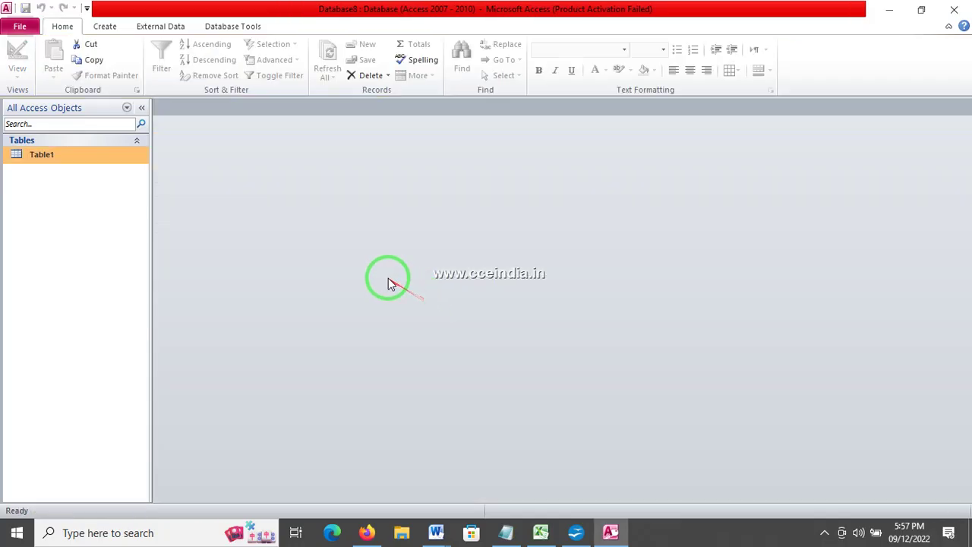
- Create a form based on Table1, save it under the suggested name Table1 and close it
click(105, 26)
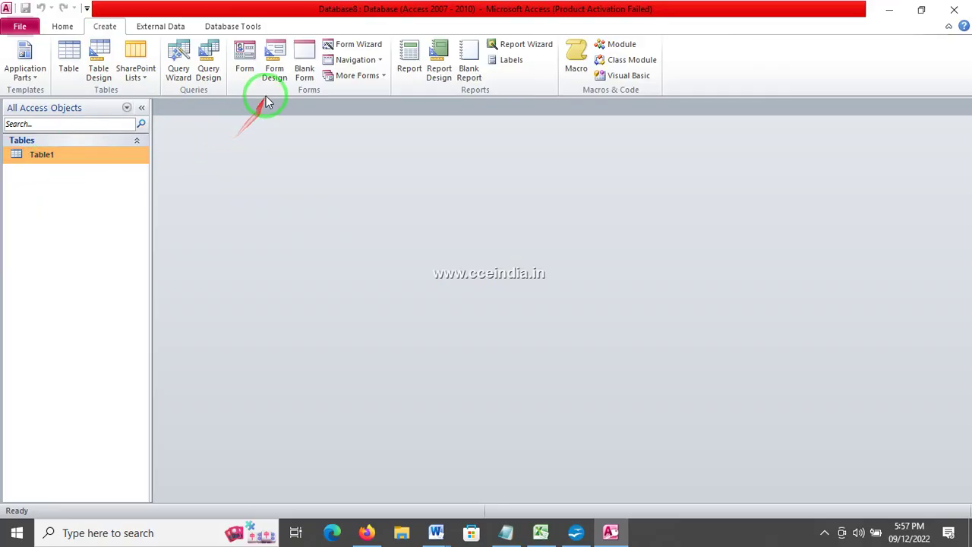
click(245, 65)
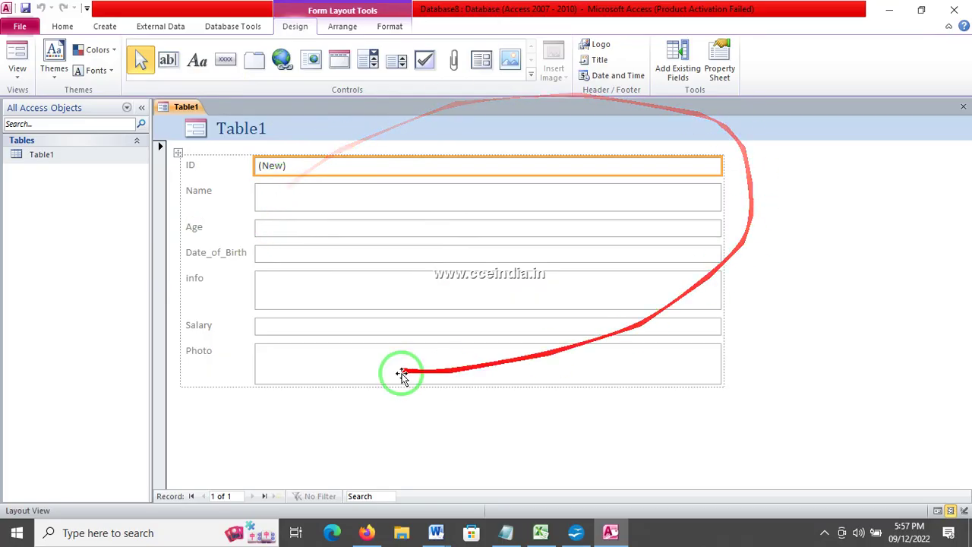
click(963, 106)
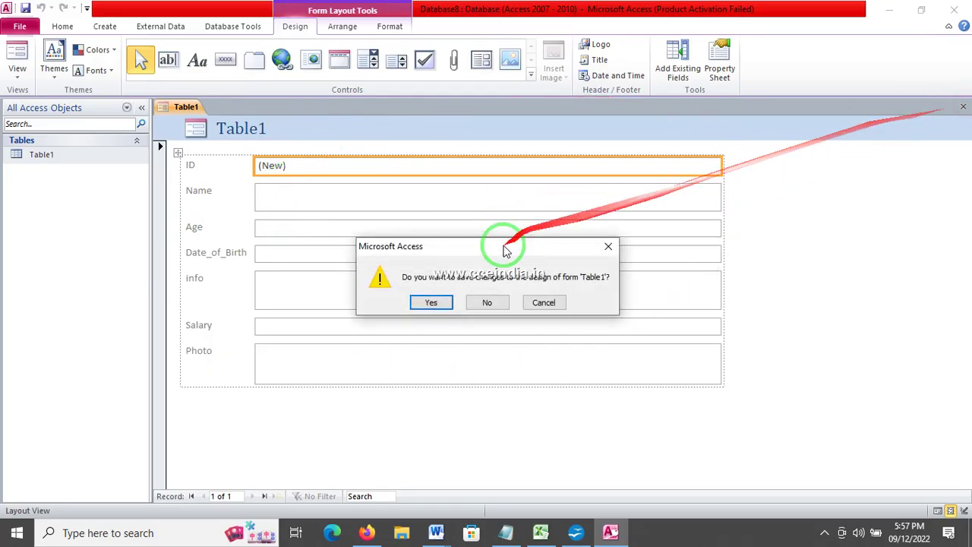
click(429, 304)
click(490, 210)
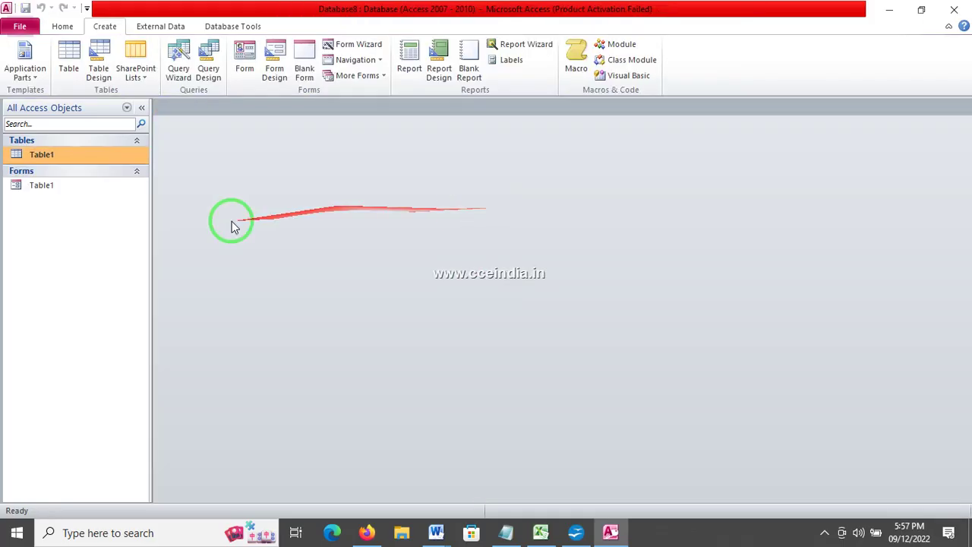
- Open the Table1 form and enter the first record with the person's name, age 22, date of birth, info mba and salary 11,100
double_click(65, 187)
click(282, 199)
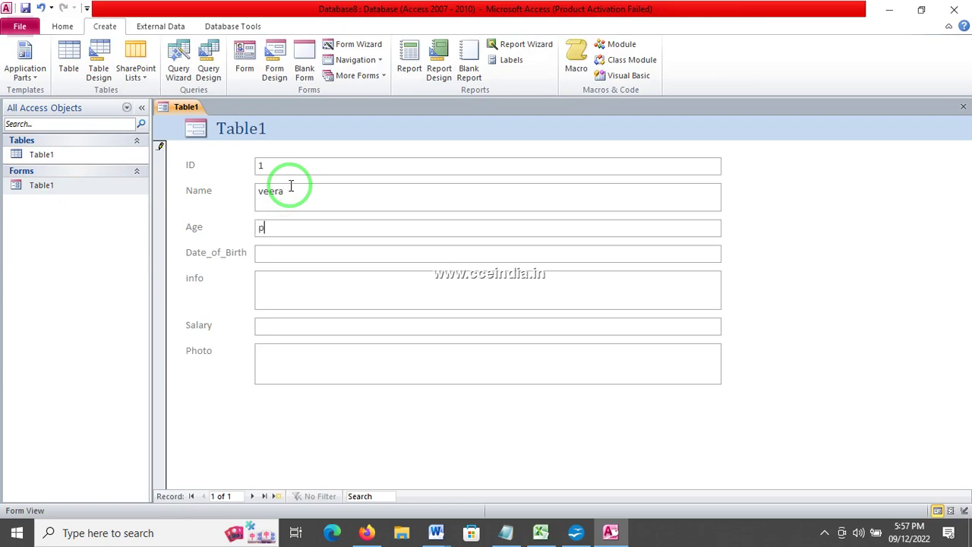
text(2)
text(2)
text(10/05/2001)
key(Tab)
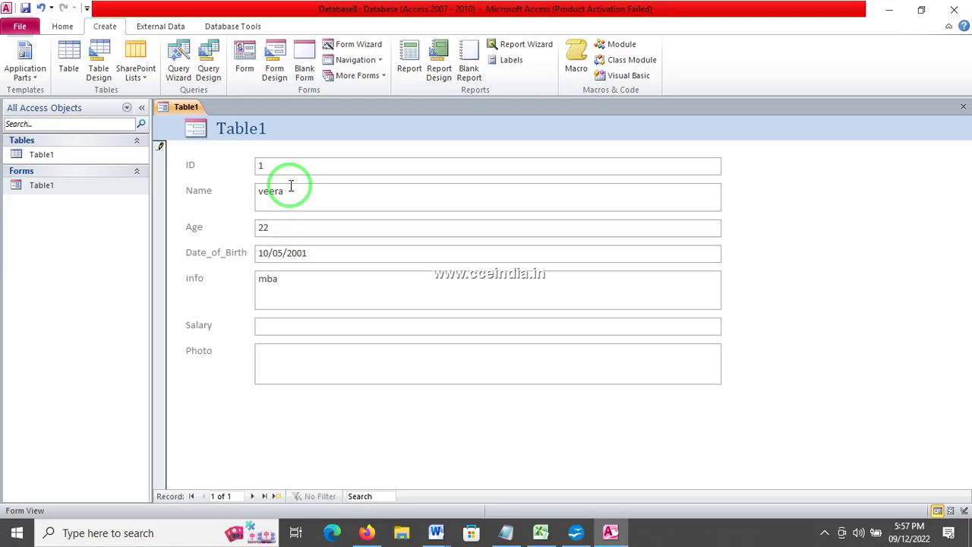
key(Tab)
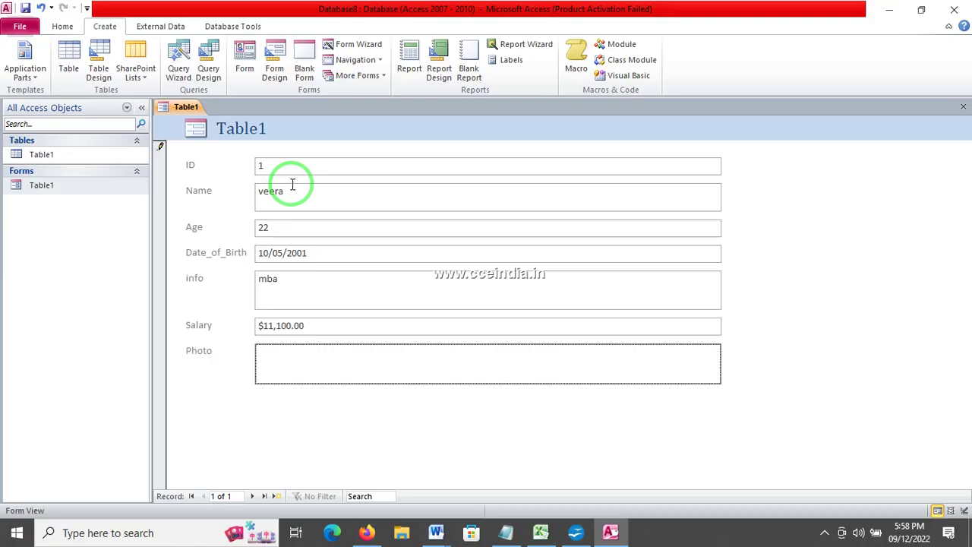
key(Tab)
- Fill in the second record with the person's name, age 23, a date of birth picked from the calendar, info dsfd and salary 34324
text(poo)
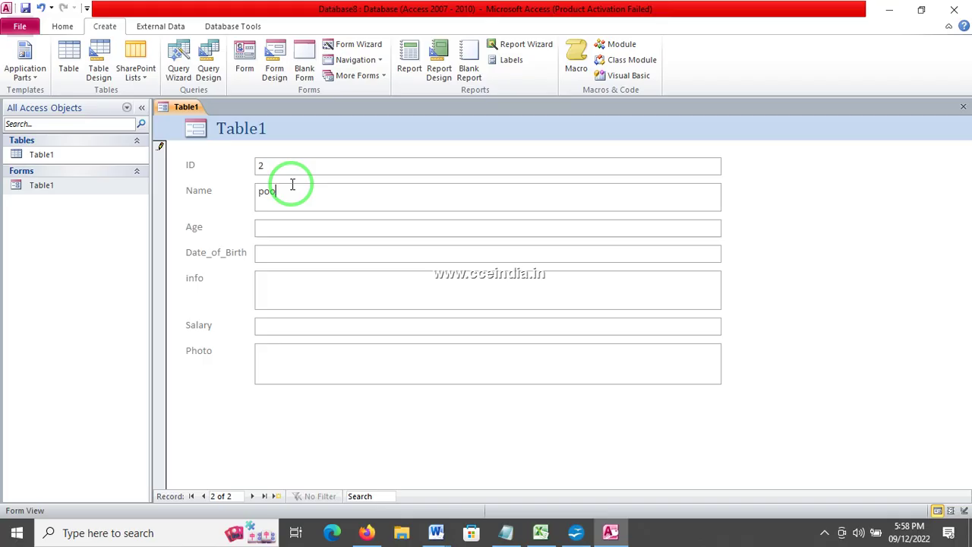
text(23)
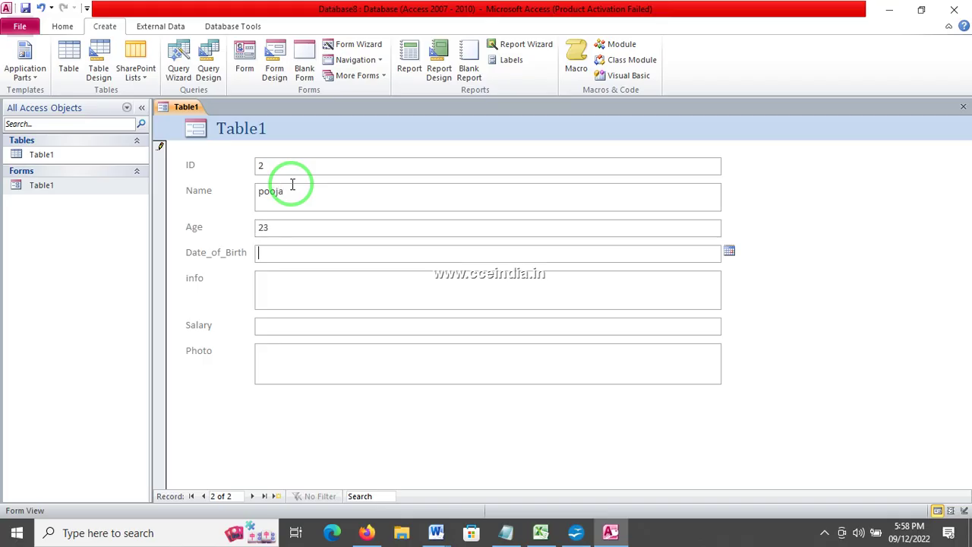
click(730, 252)
click(637, 308)
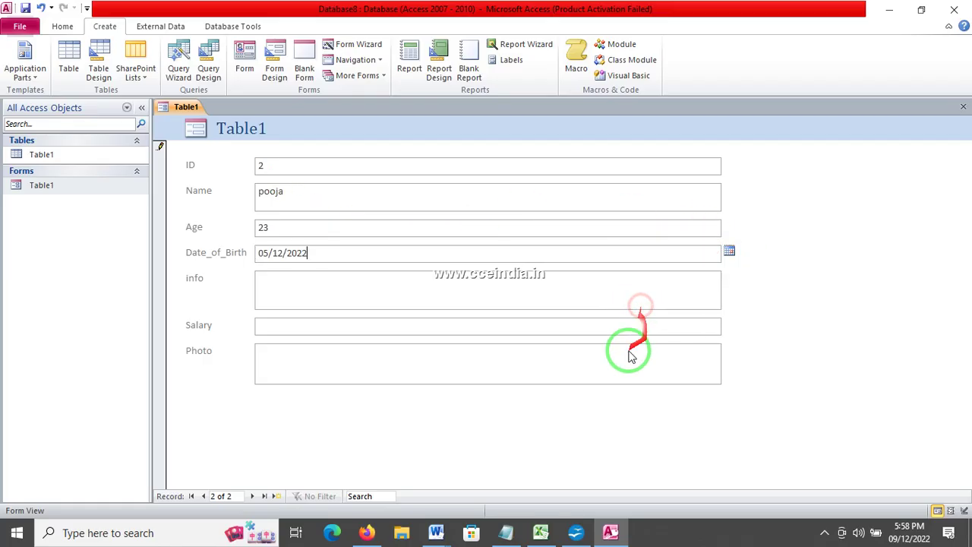
click(343, 285)
text(dsfd)
click(321, 330)
text(34324)
key(Tab)
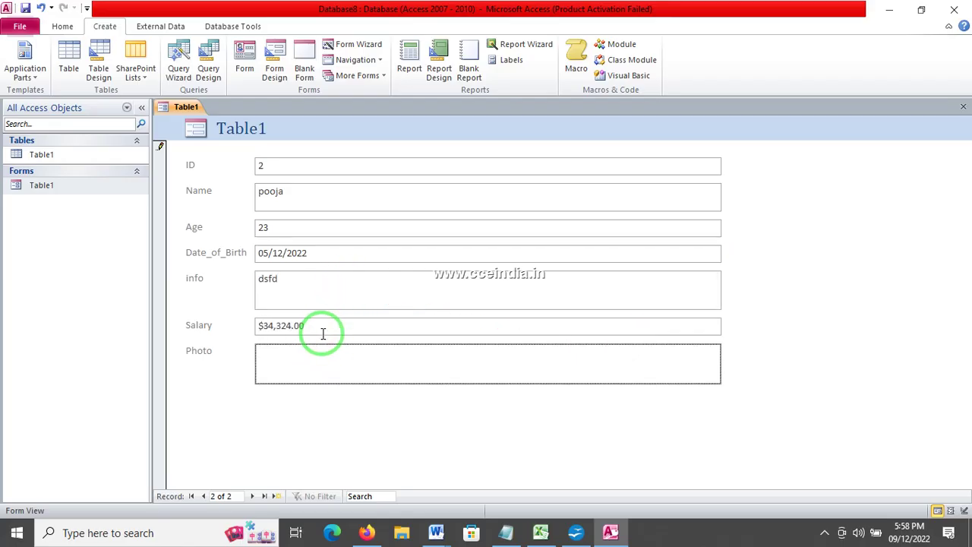
key(Tab)
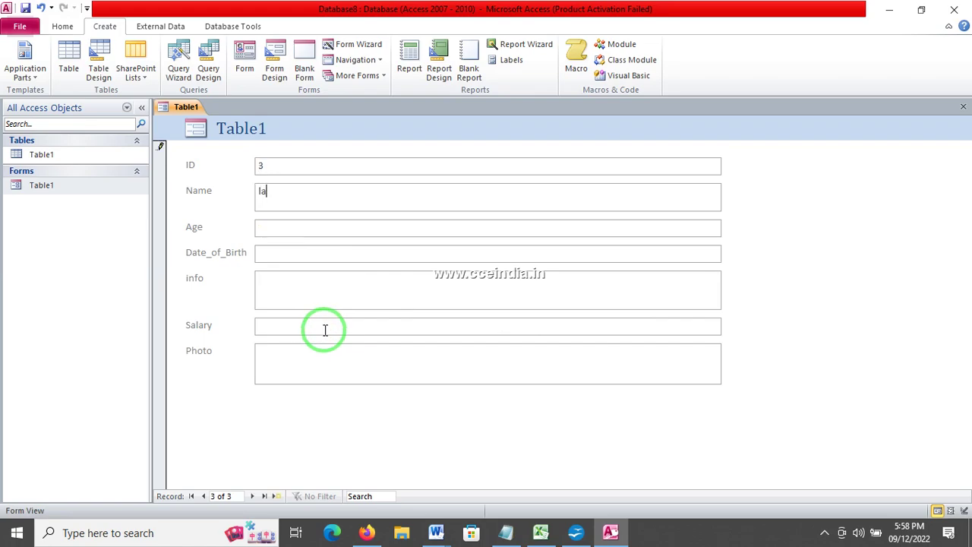
- Fill in the third record with the person's name, age 23, a calendar-picked date of birth, info MA englsih and salary 23, and close the form
key(Tab)
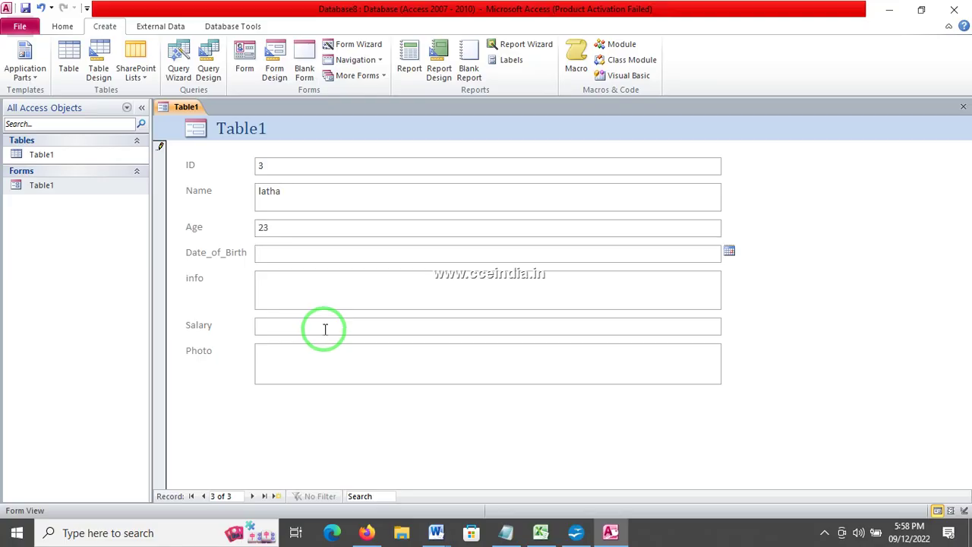
click(729, 251)
click(656, 324)
click(336, 288)
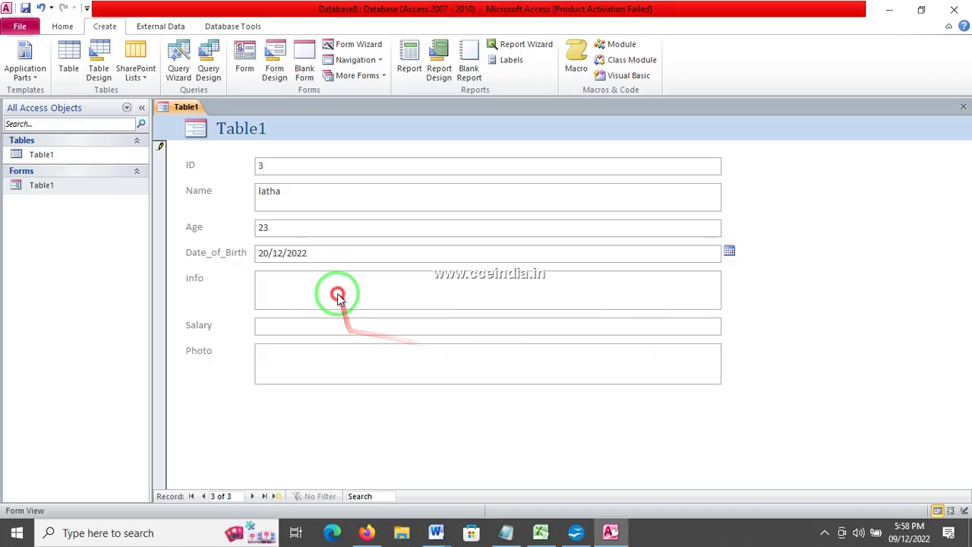
text(232)
drag(319, 293, 87, 163)
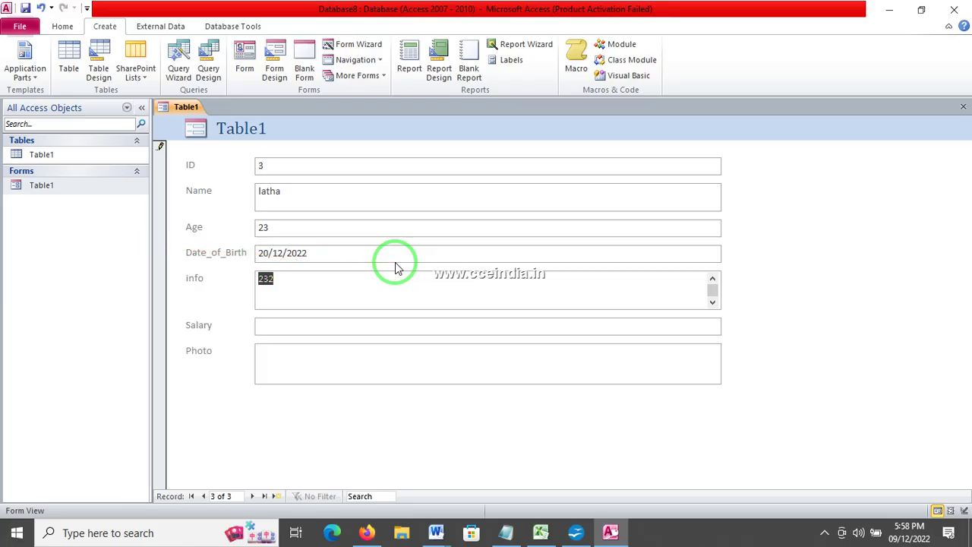
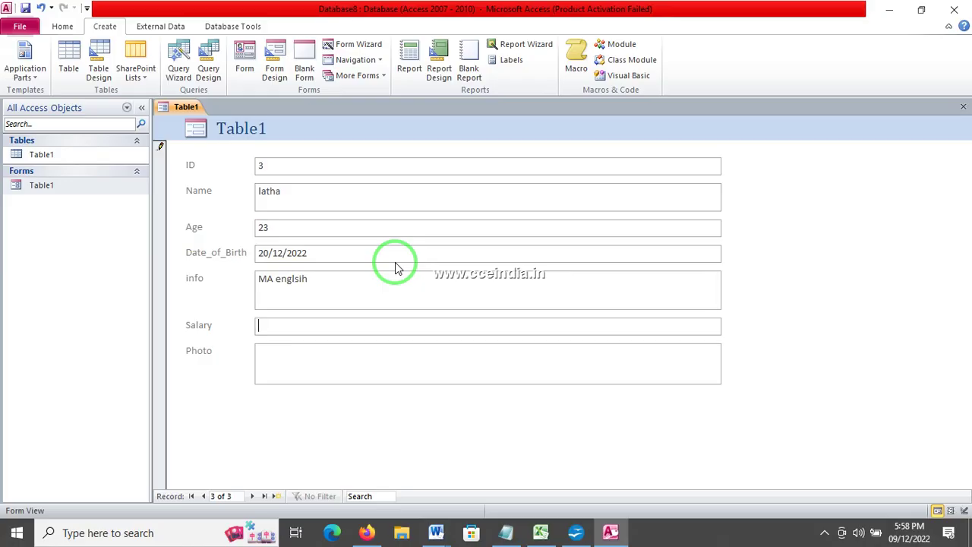
key(Tab)
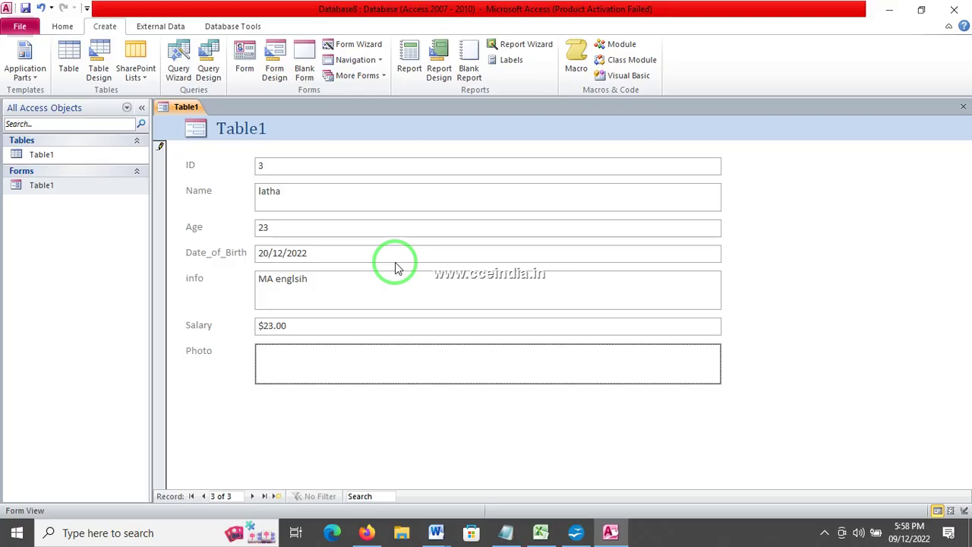
key(Tab)
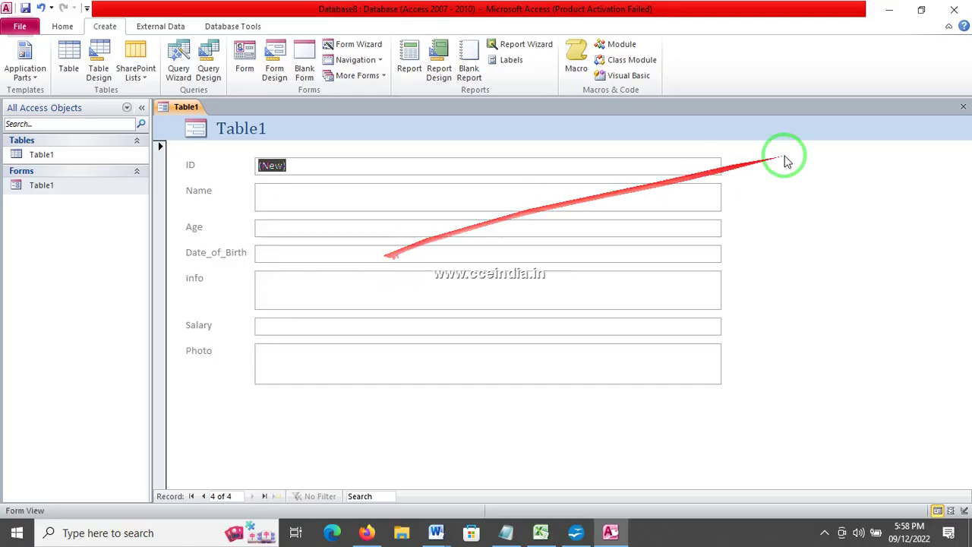
click(963, 109)
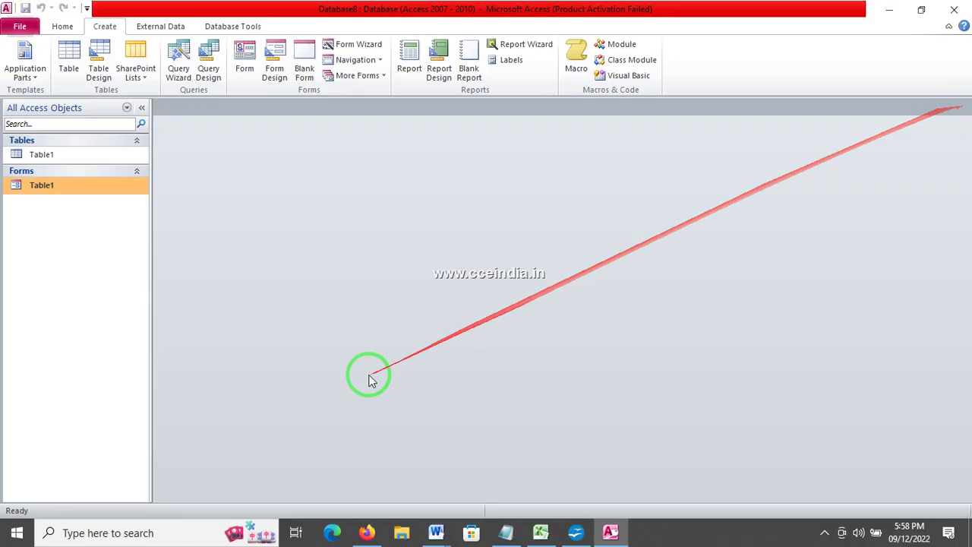
- Open Table1 in datasheet view to check the records entered through the form, and close it
click(47, 156)
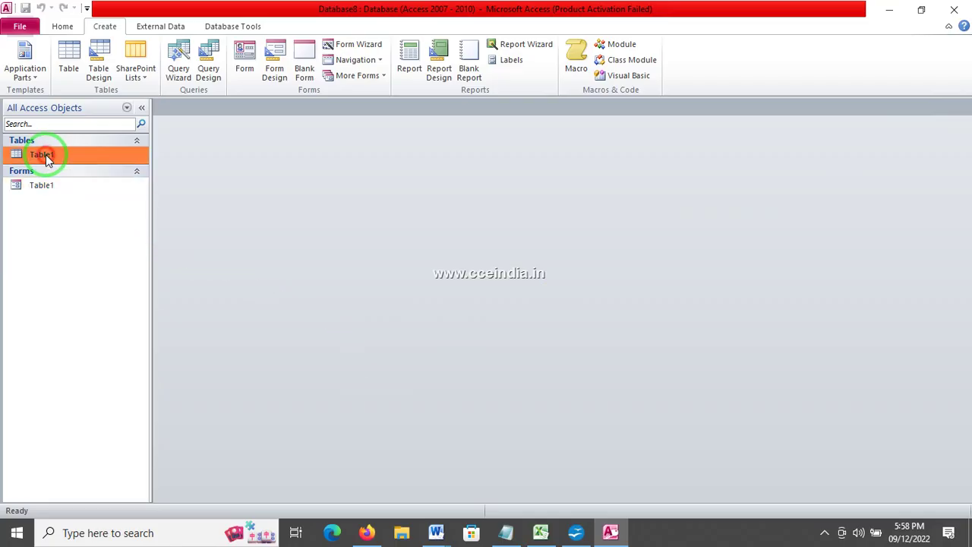
double_click(45, 154)
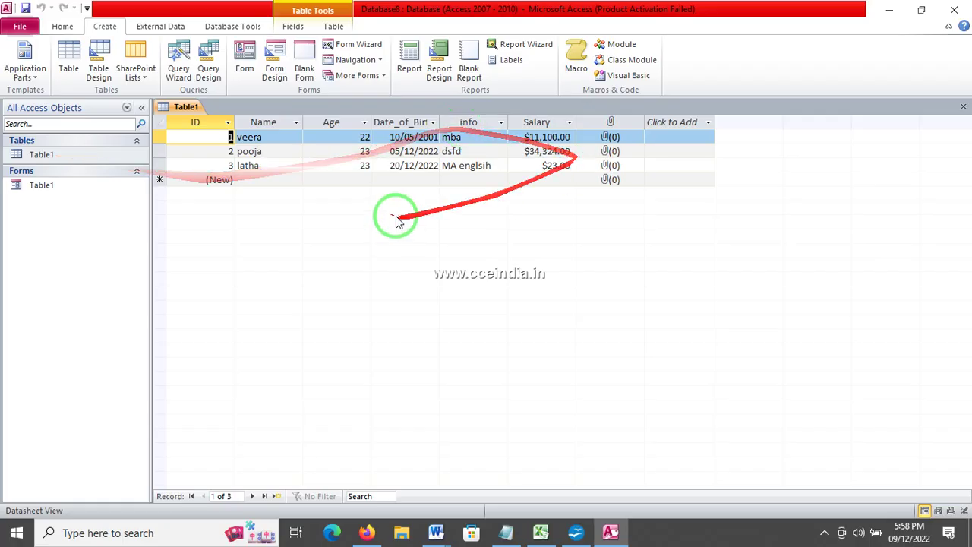
click(962, 106)
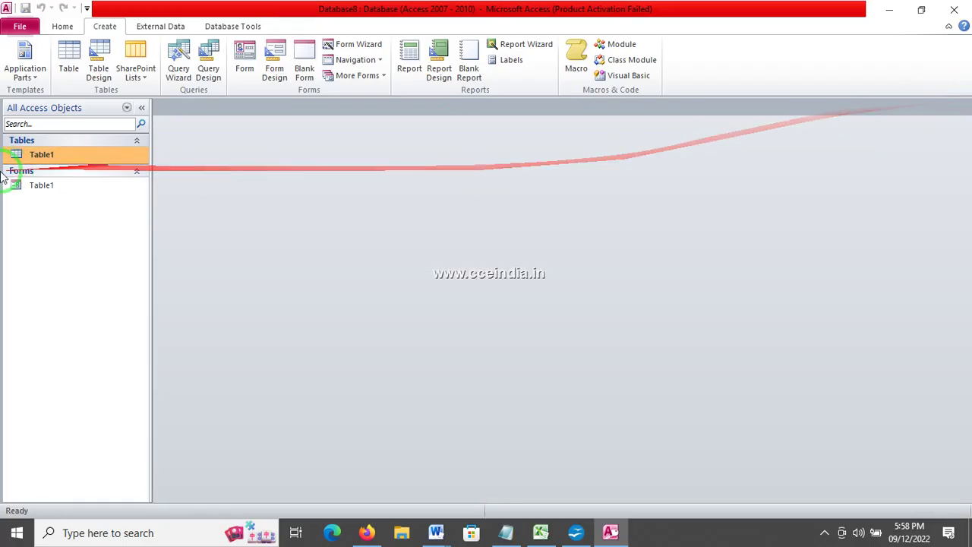
- Reopen the Table1 form, go to a new blank record and close the form without entering anything
click(29, 188)
double_click(26, 184)
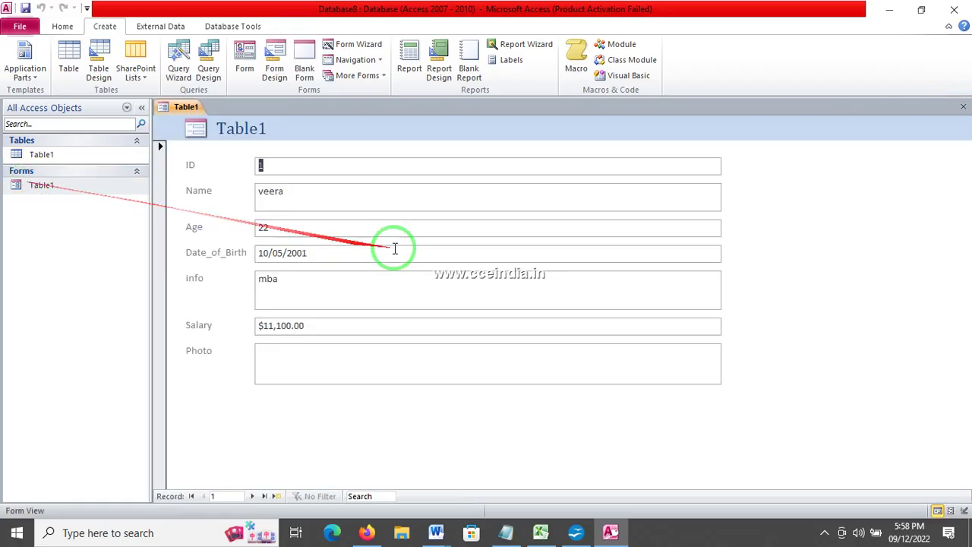
click(277, 497)
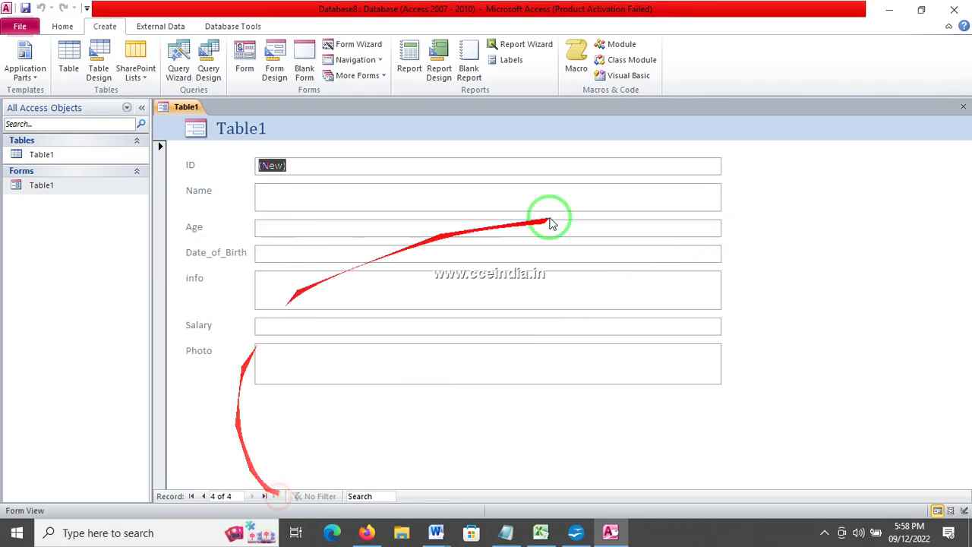
click(961, 108)
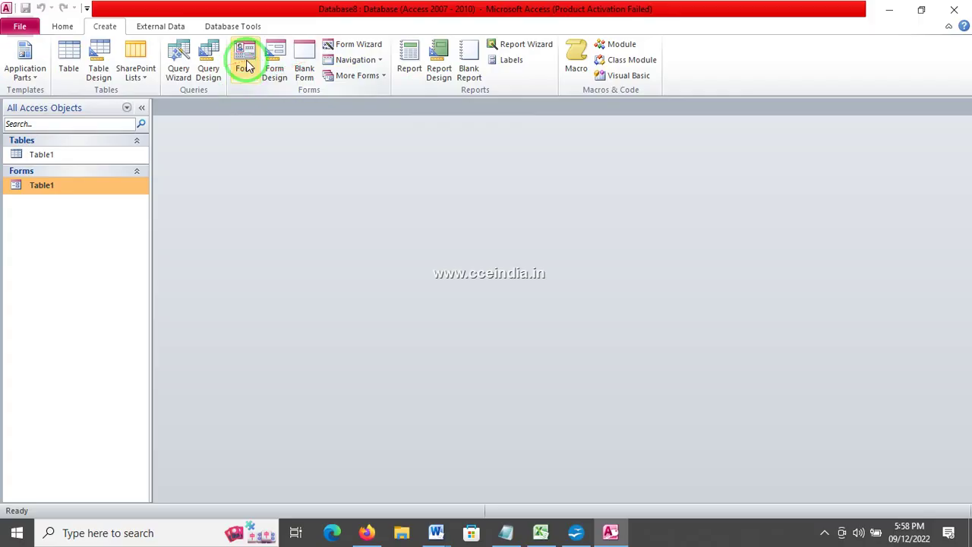
- Create a simple query from Table1 with the Query Wizard, including only the Name and Salary fields
click(182, 69)
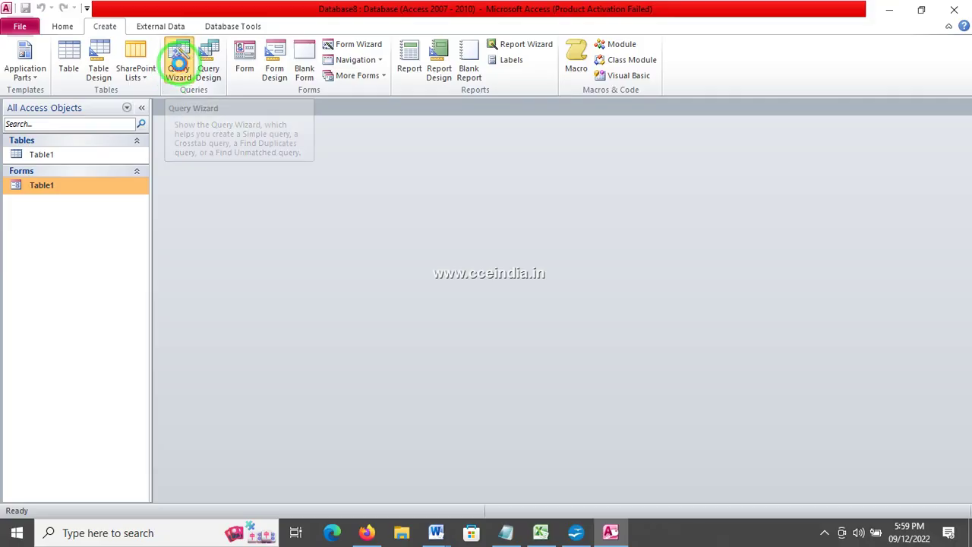
click(540, 335)
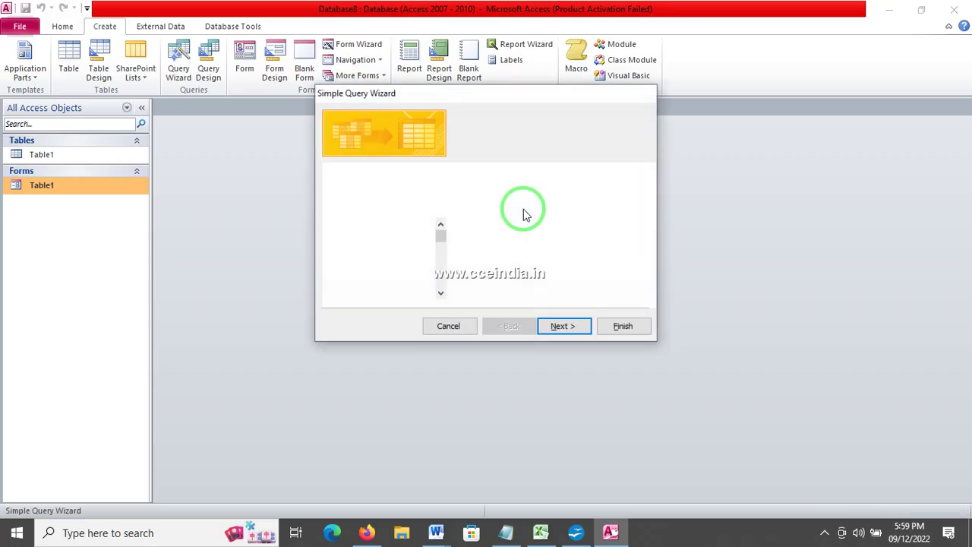
click(338, 235)
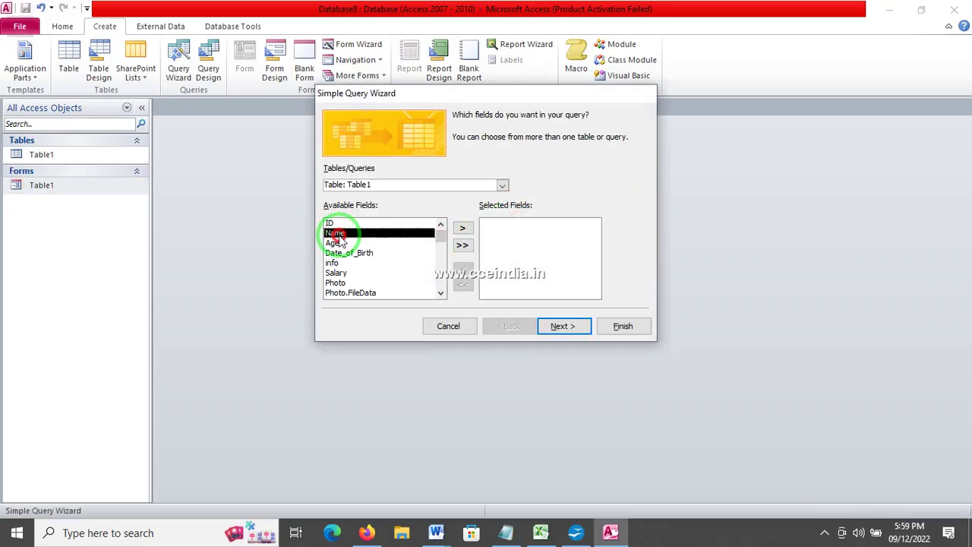
click(462, 228)
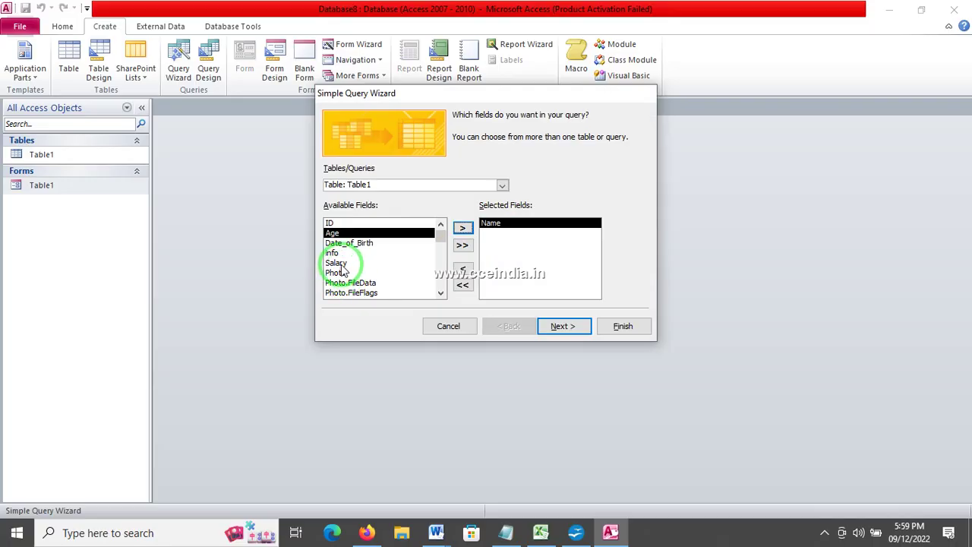
click(339, 263)
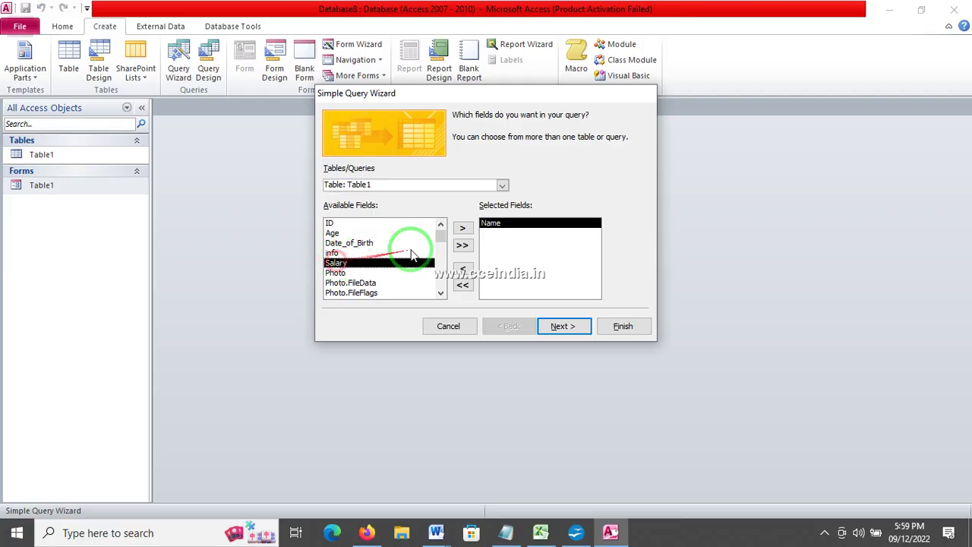
click(461, 228)
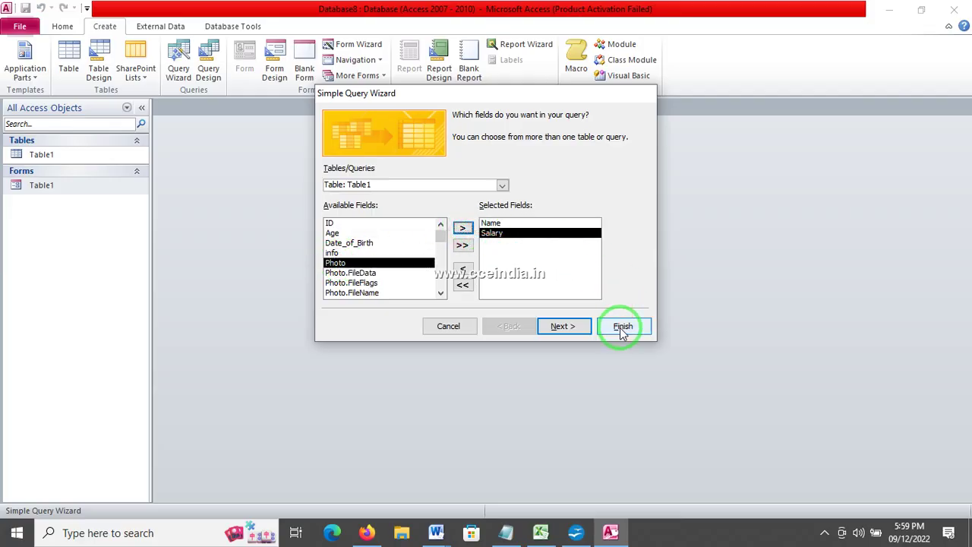
click(633, 325)
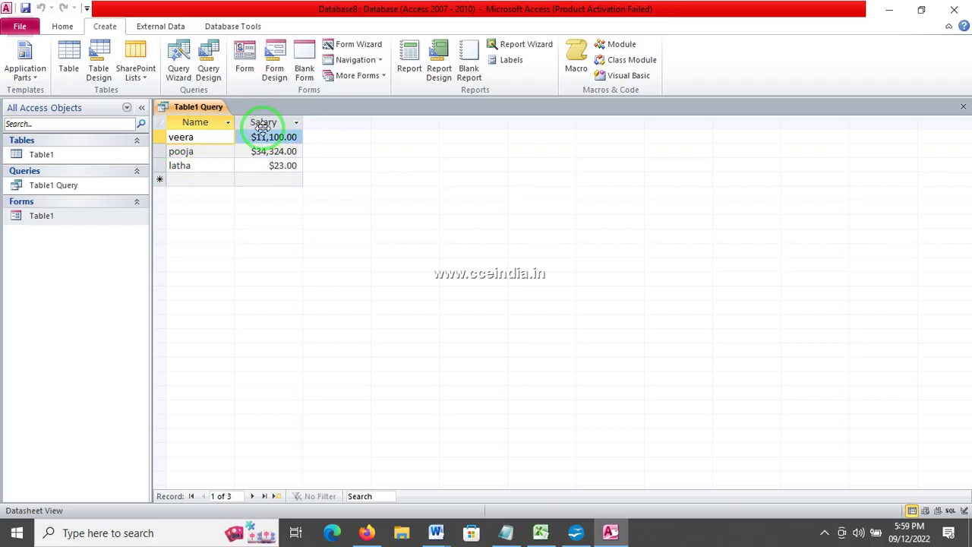
key(shift+Tab)
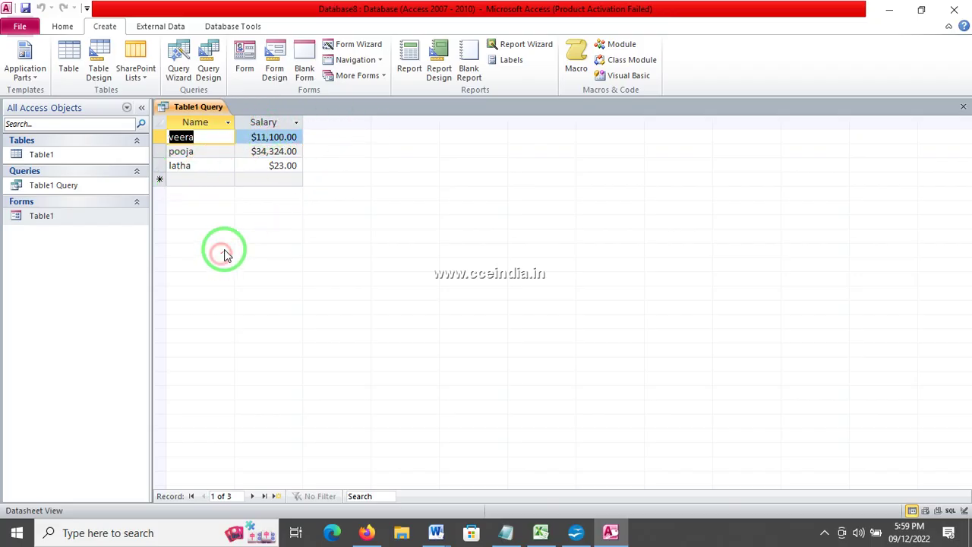
- Generate a report from the Table1 Query and close it, saving it under the suggested name Table1 Query
click(409, 73)
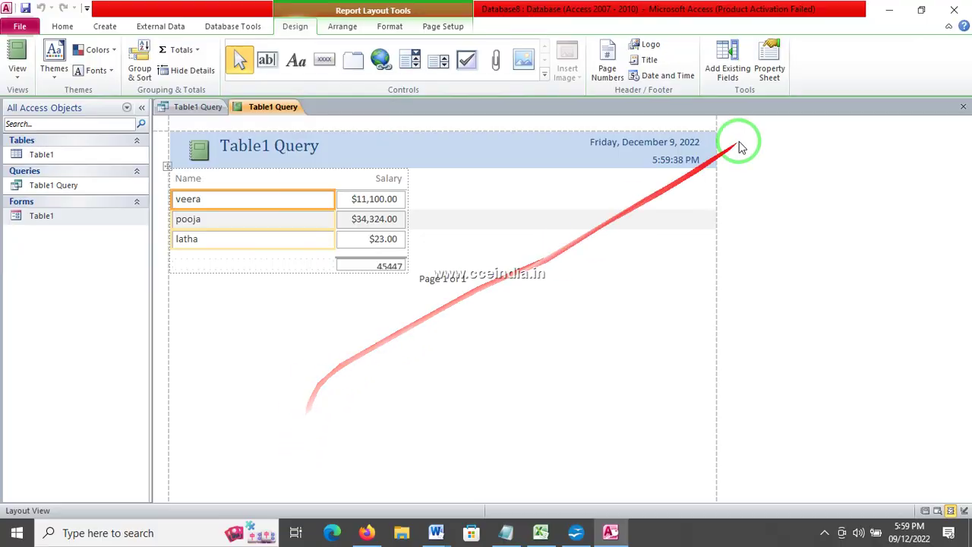
click(960, 106)
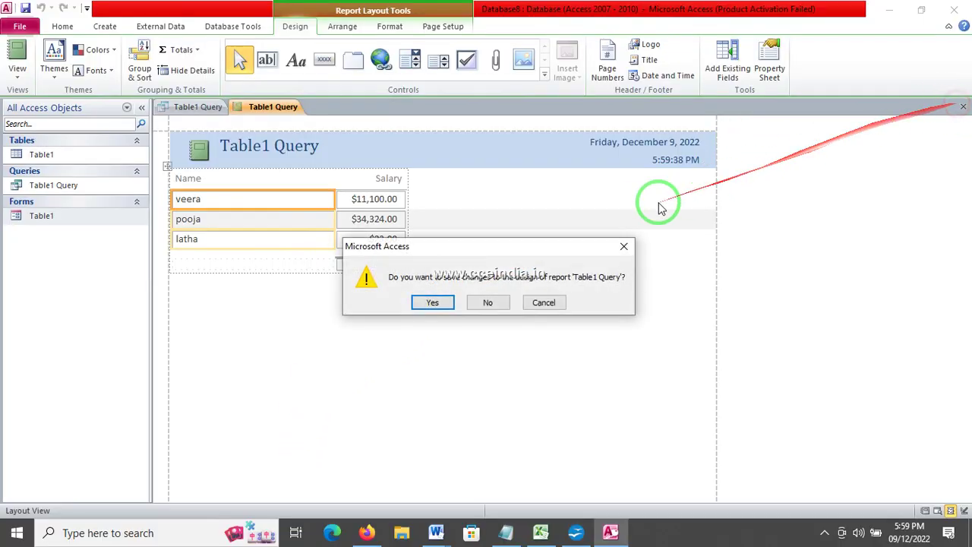
click(432, 302)
click(486, 211)
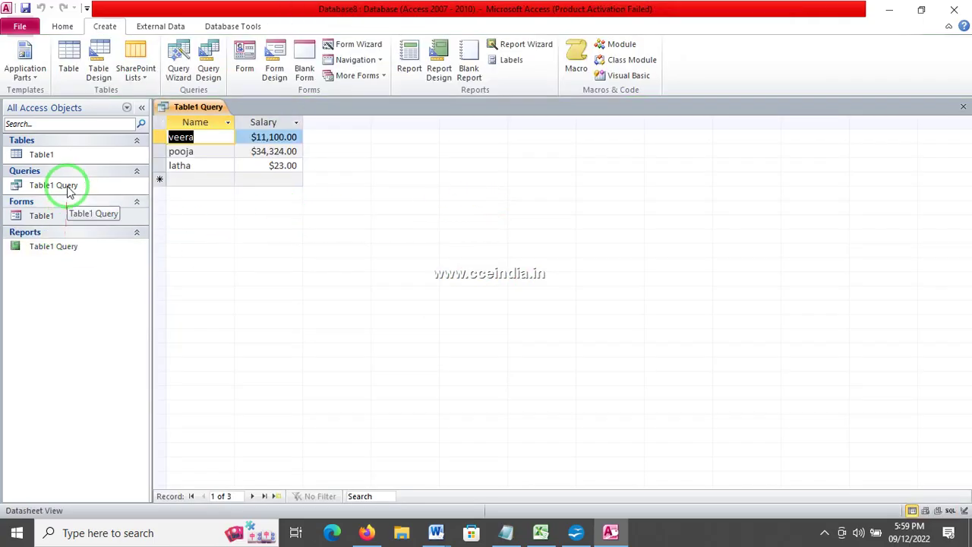
- Open the saved Table1 Query report to view its contents, and close it
click(55, 252)
double_click(54, 252)
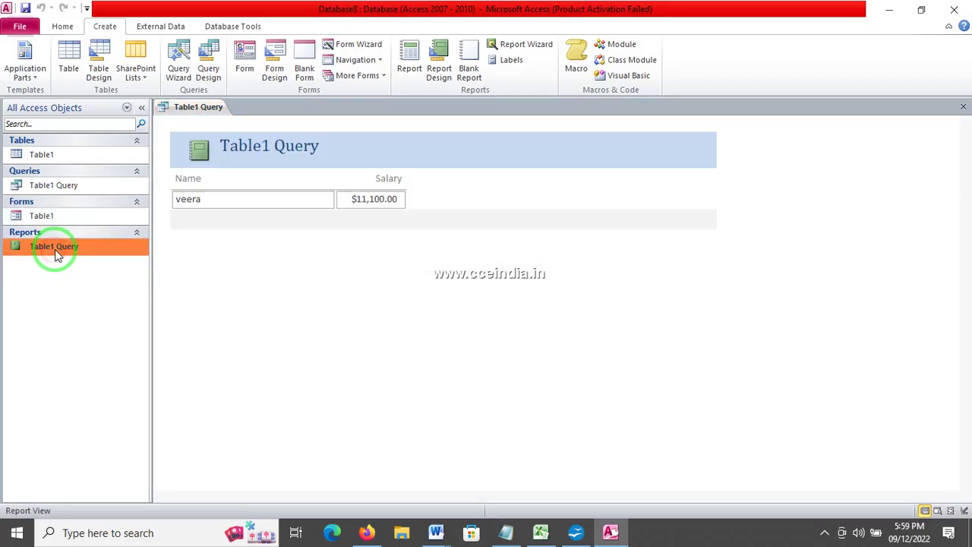
click(963, 107)
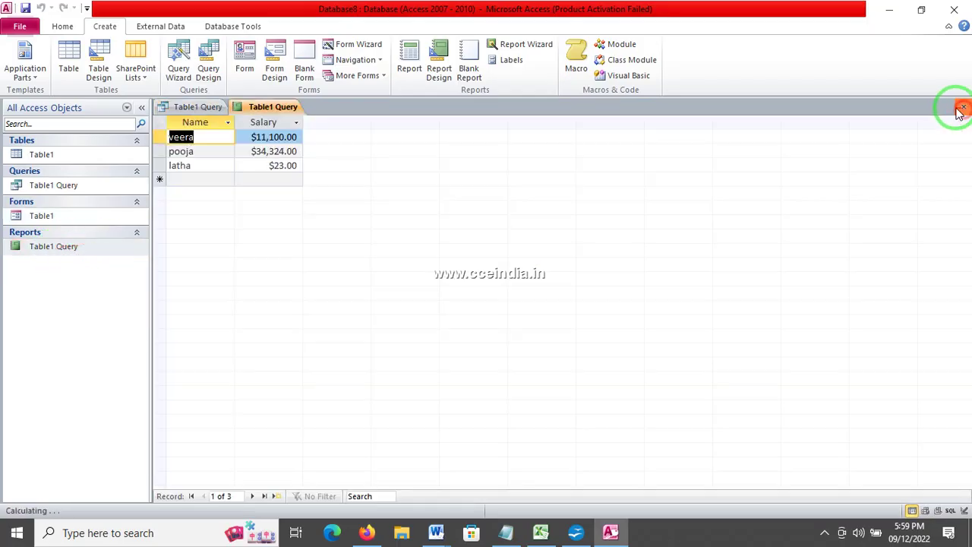
- Go over the table, form, report and query objects listed in the database
click(34, 154)
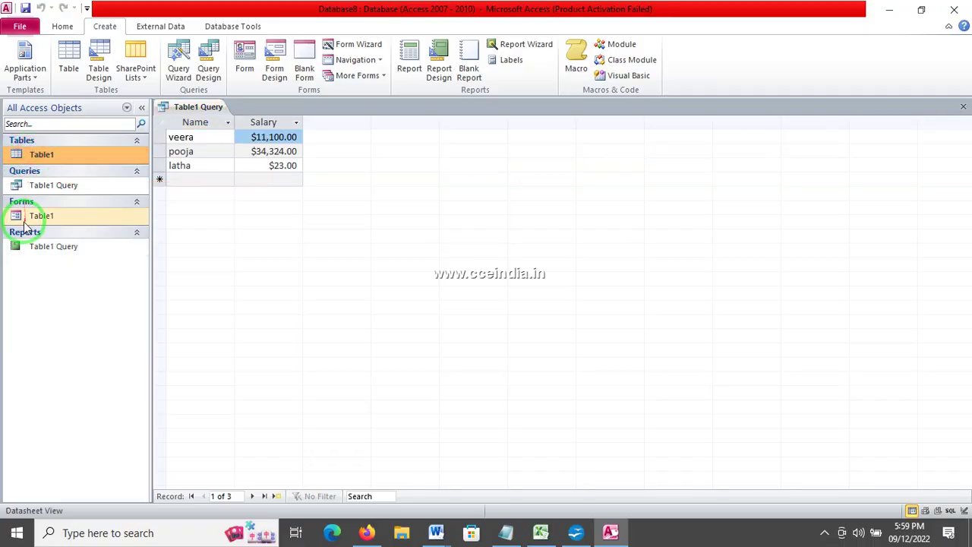
click(30, 216)
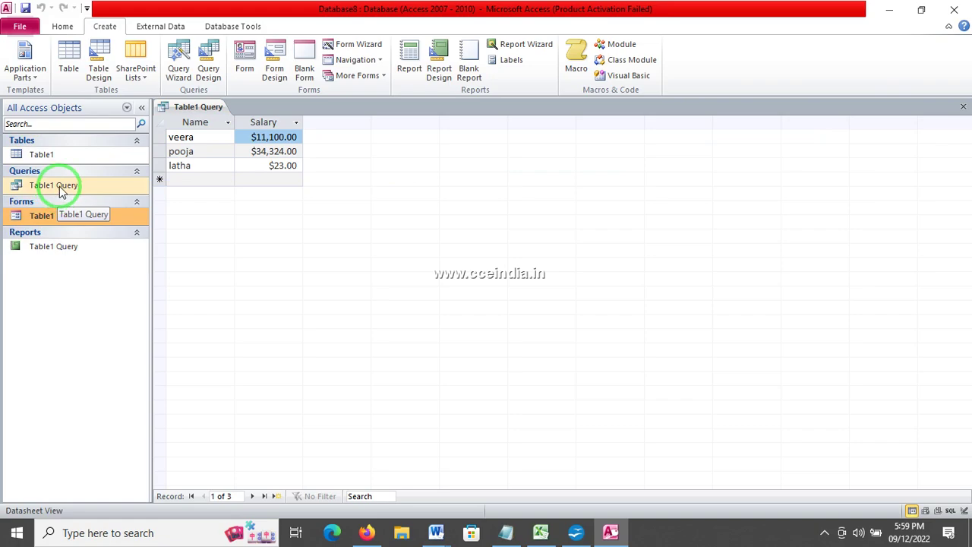
click(42, 246)
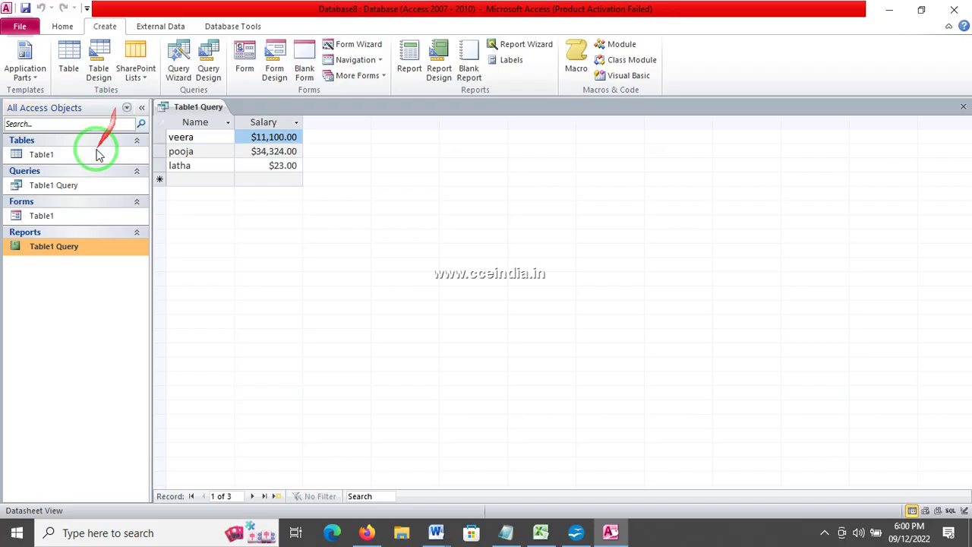
click(73, 184)
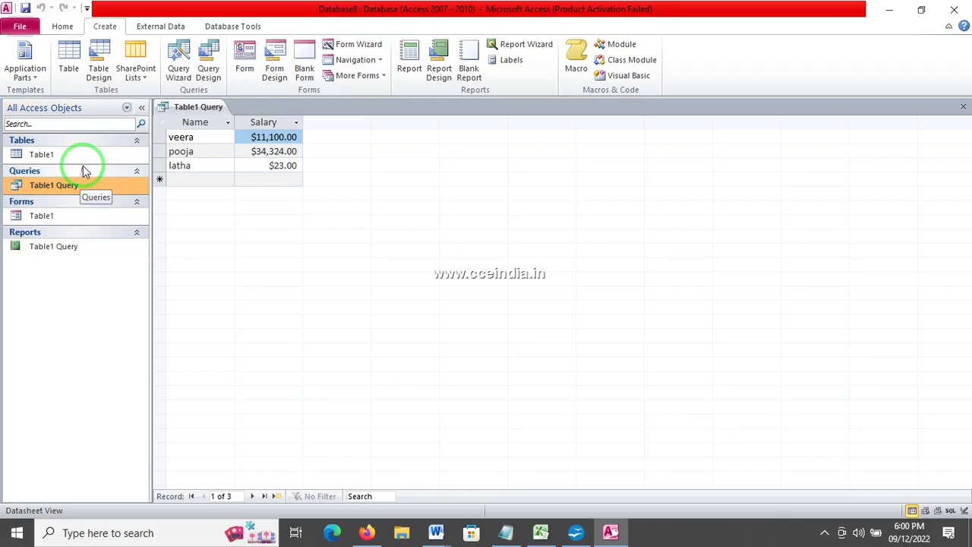
click(117, 156)
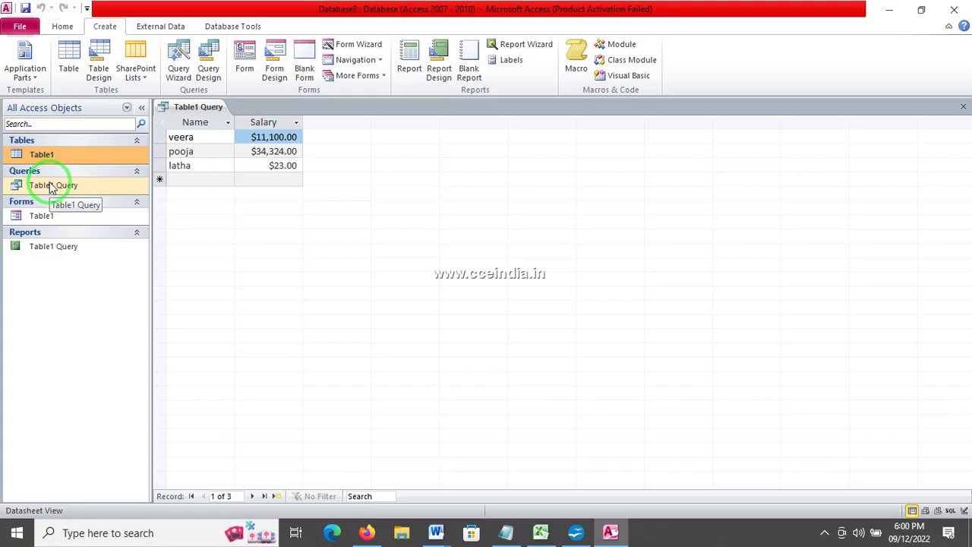
- Start a new query in design view and add Table1 as its source table
click(209, 75)
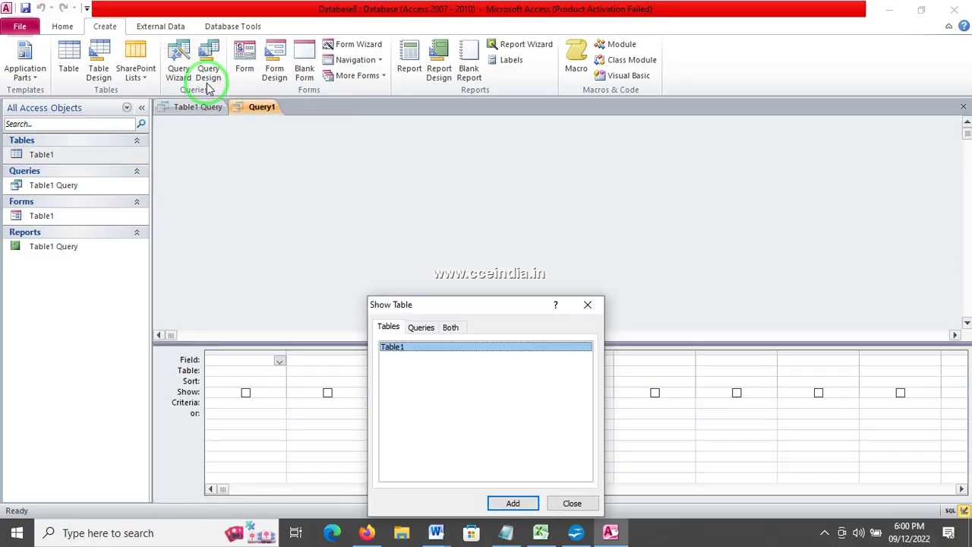
click(512, 503)
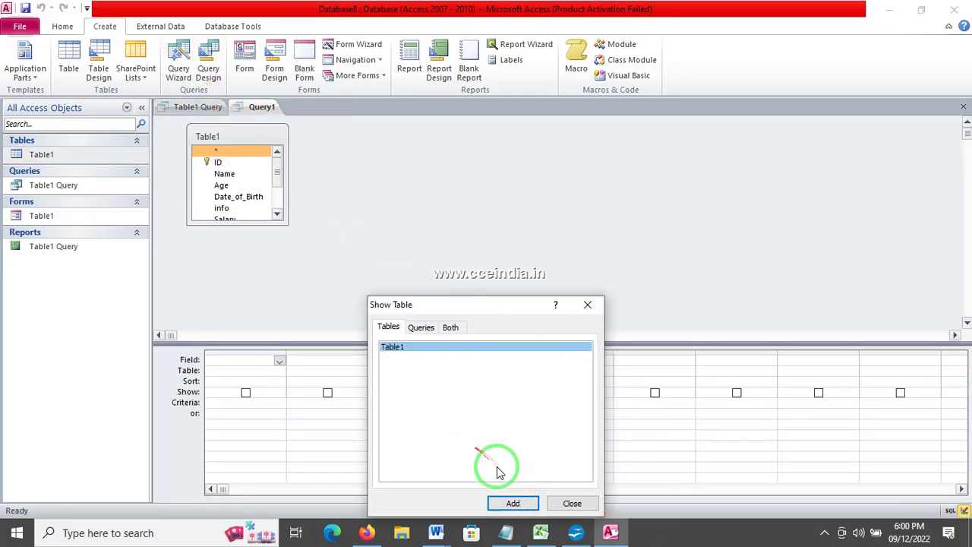
click(594, 509)
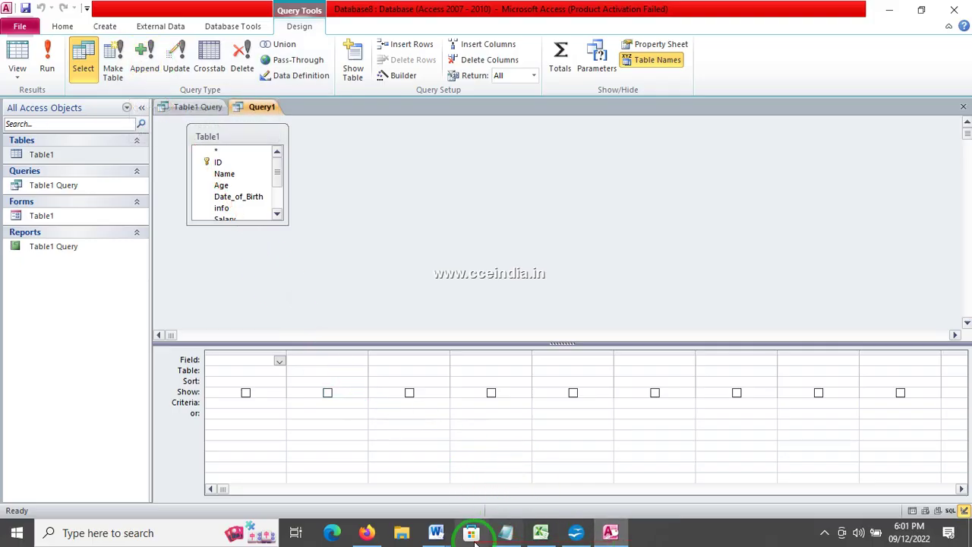
- Switch to the UNIT 5 document in Word and examine the notes on the .accdb and MDB file extensions
mouse_move(443, 534)
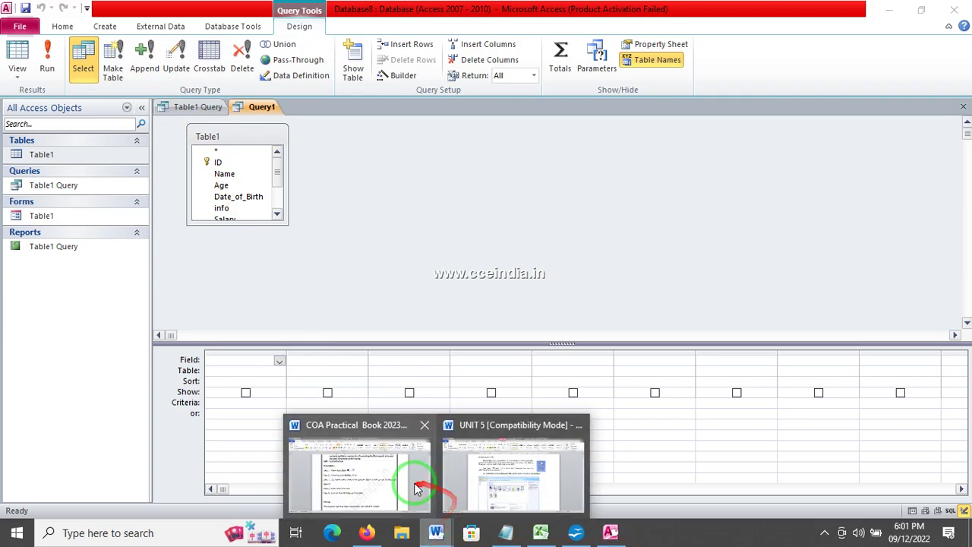
click(500, 478)
scroll(509, 410, down, 8)
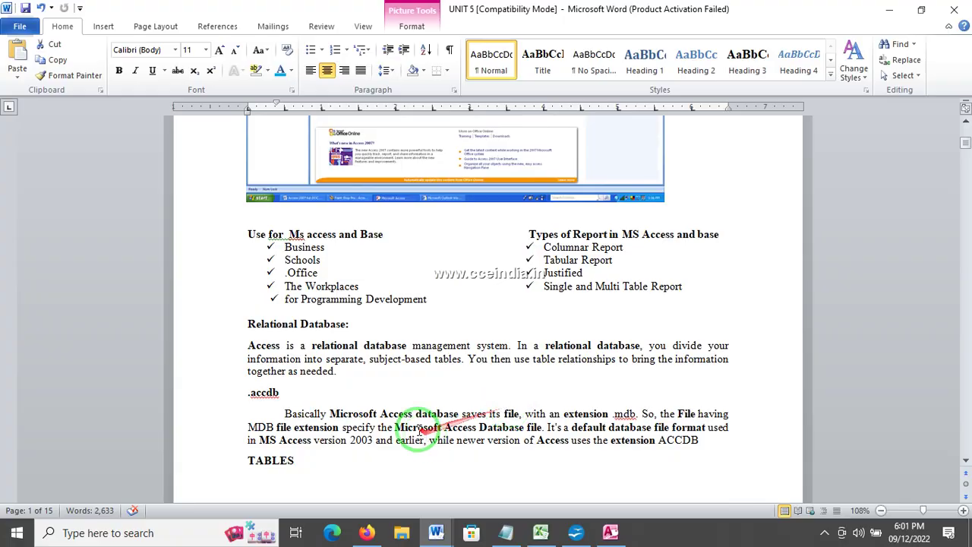
scroll(399, 395, down, 2)
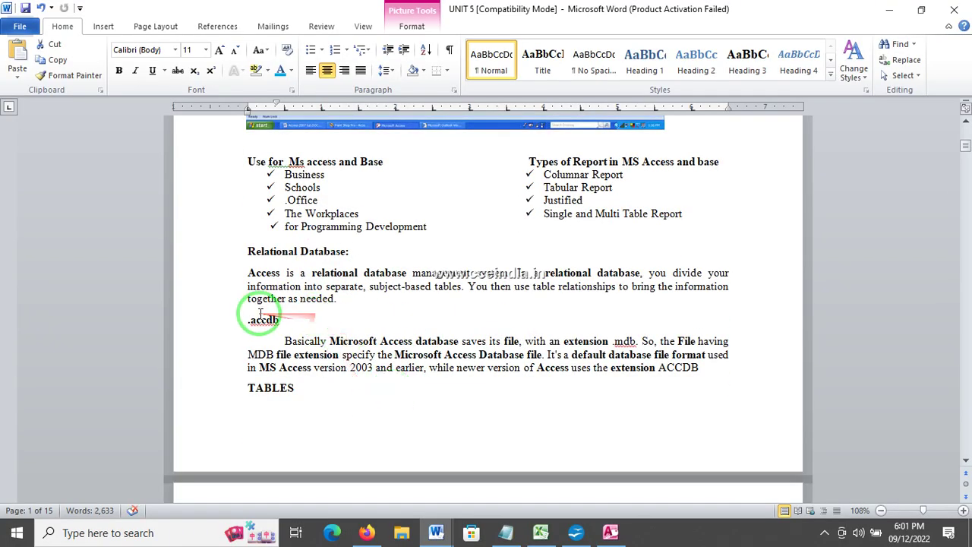
drag(285, 323, 247, 331)
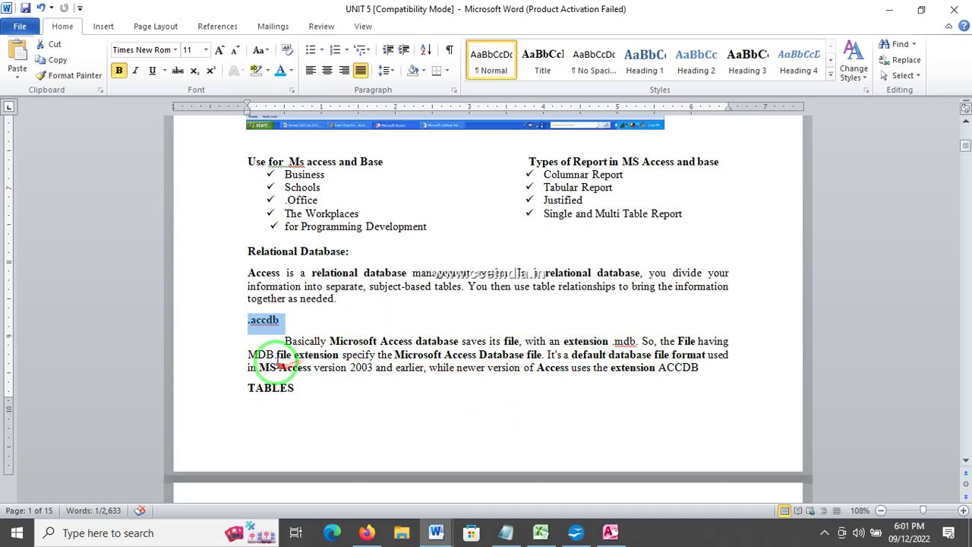
drag(273, 355, 245, 354)
click(390, 293)
- Add the extensions docx, xlsx and pptx after .accdb on the file extension heading line
click(281, 318)
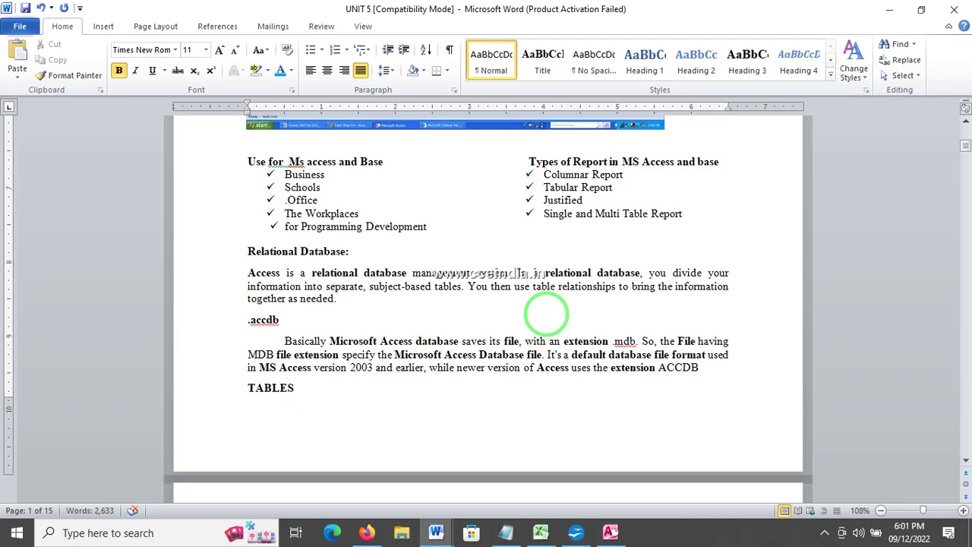
click(227, 320)
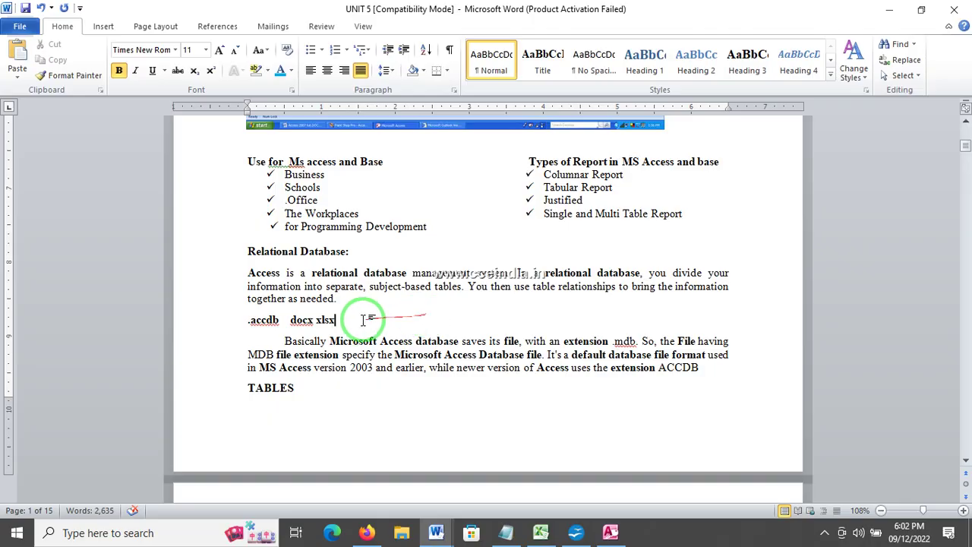
drag(335, 320, 254, 312)
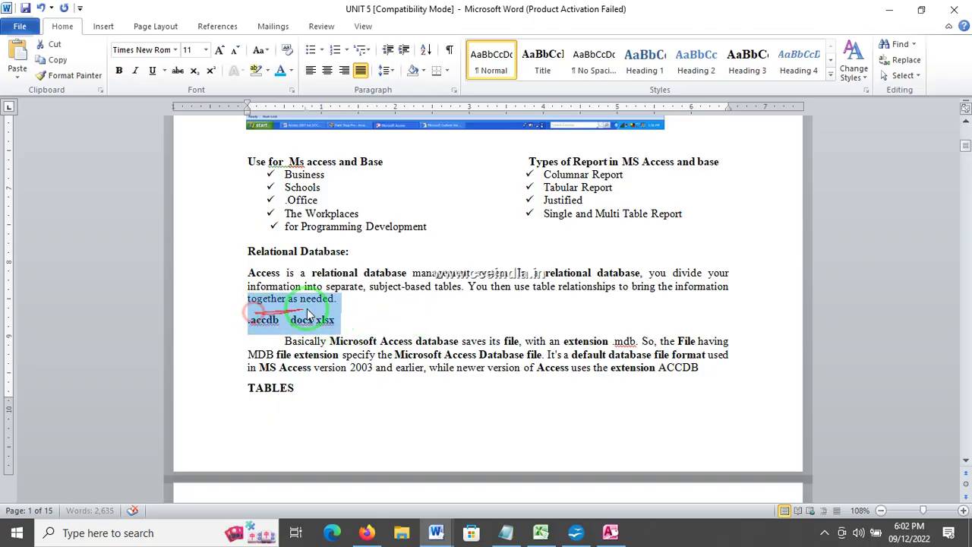
click(378, 312)
drag(377, 312, 386, 321)
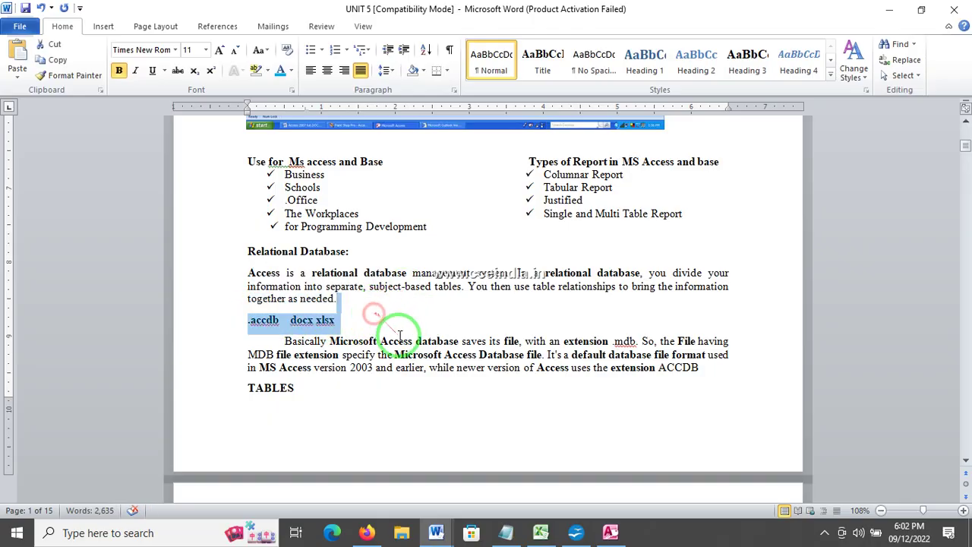
click(397, 322)
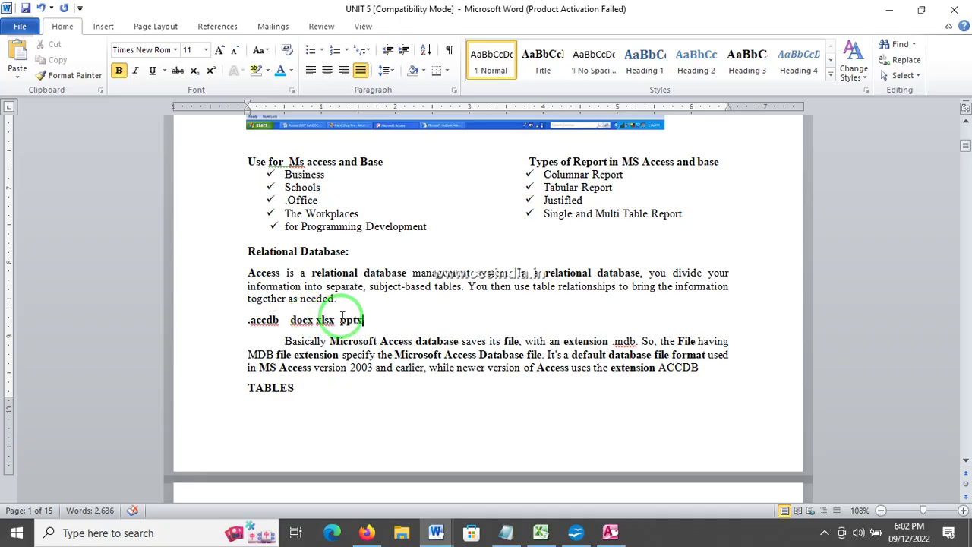
- Go over the .accdb heading and the notes on tables, fields, forms, queries, reports and macros
drag(287, 319, 228, 329)
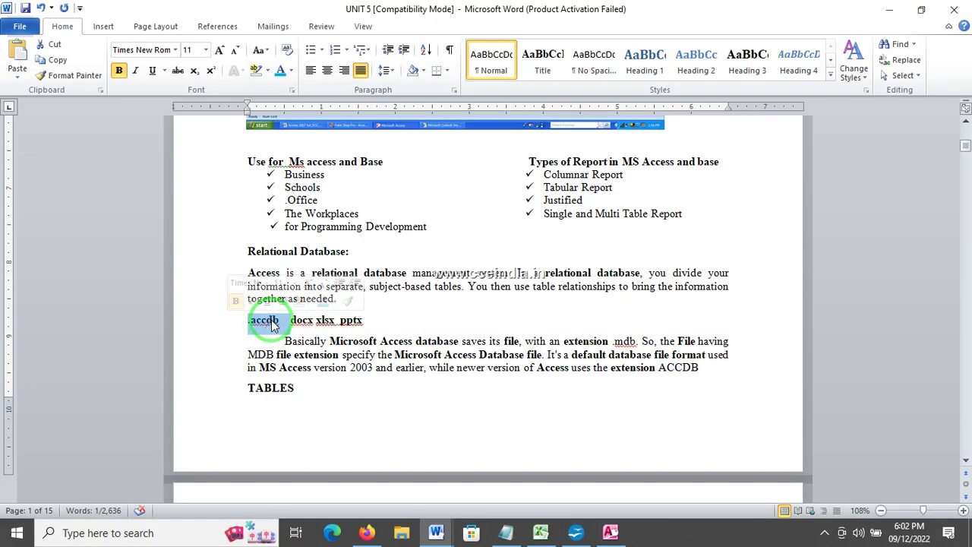
click(475, 446)
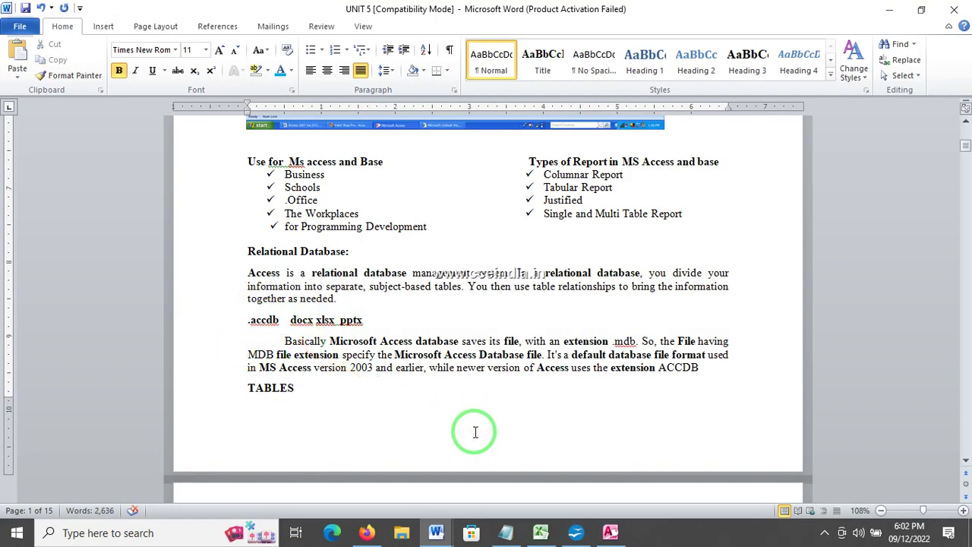
scroll(477, 429, down, 2)
scroll(477, 429, down, 1)
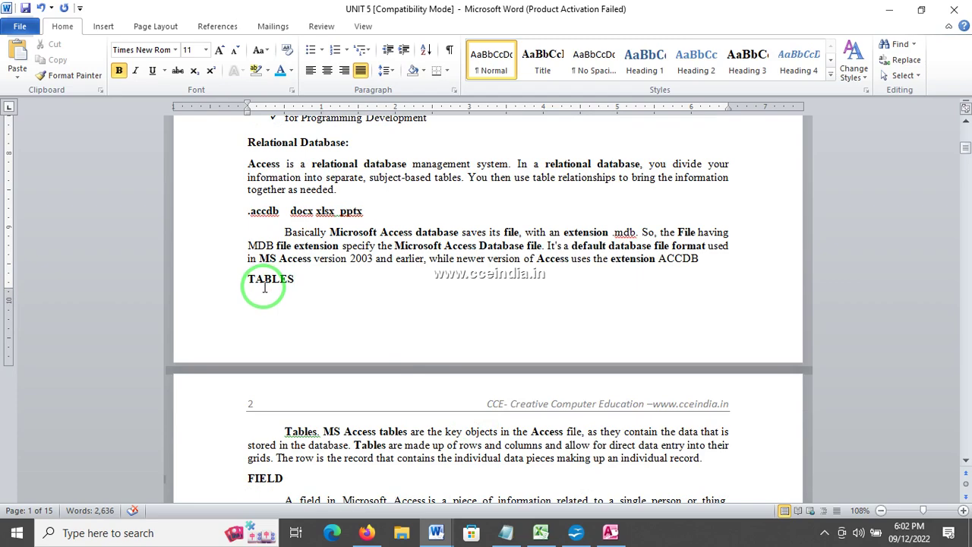
scroll(262, 319, down, 2)
click(257, 407)
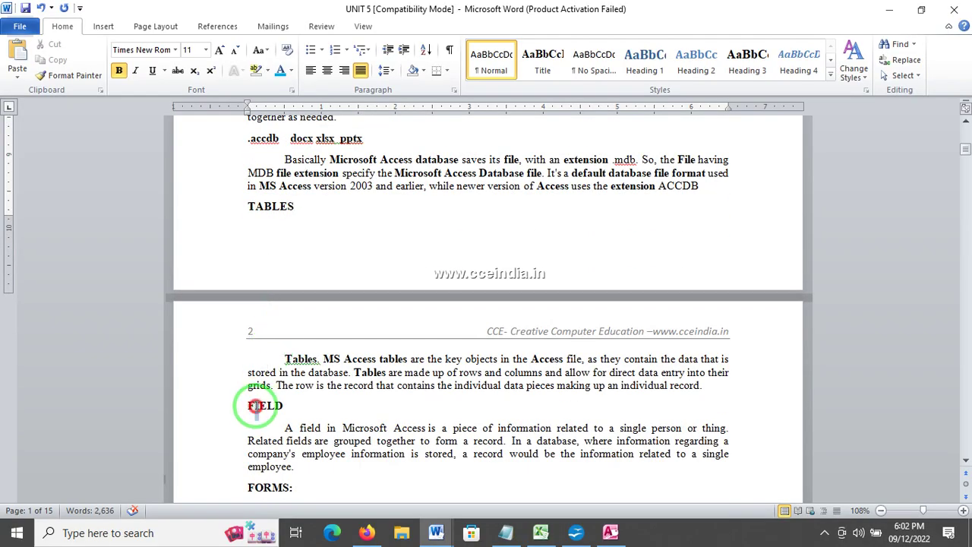
scroll(267, 392, down, 2)
click(266, 426)
scroll(267, 426, down, 2)
scroll(266, 424, down, 1)
click(280, 374)
drag(272, 443, 280, 443)
scroll(273, 445, down, 4)
click(276, 365)
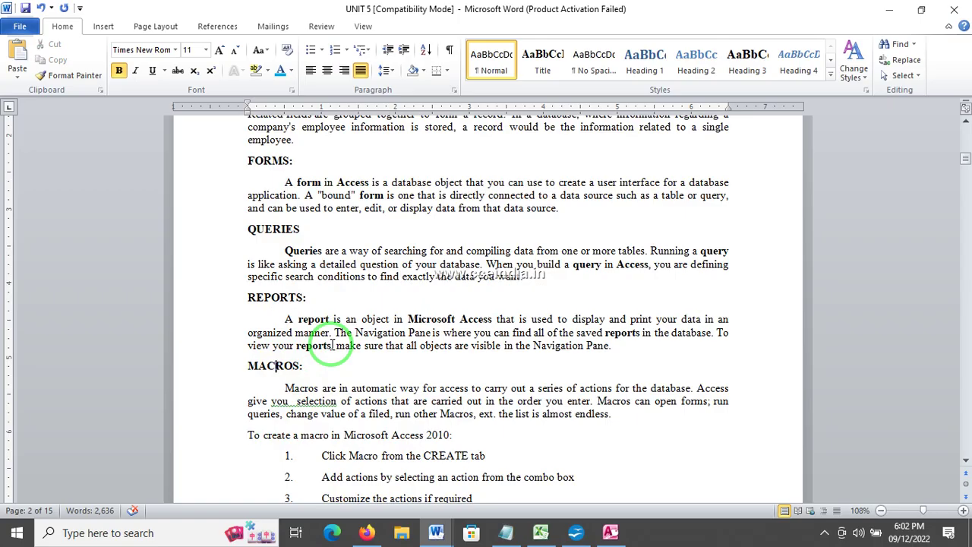
- Review the notes on creating macros, modules, cascade and restrict delete, database creation, data types and primary keys
scroll(332, 344, down, 5)
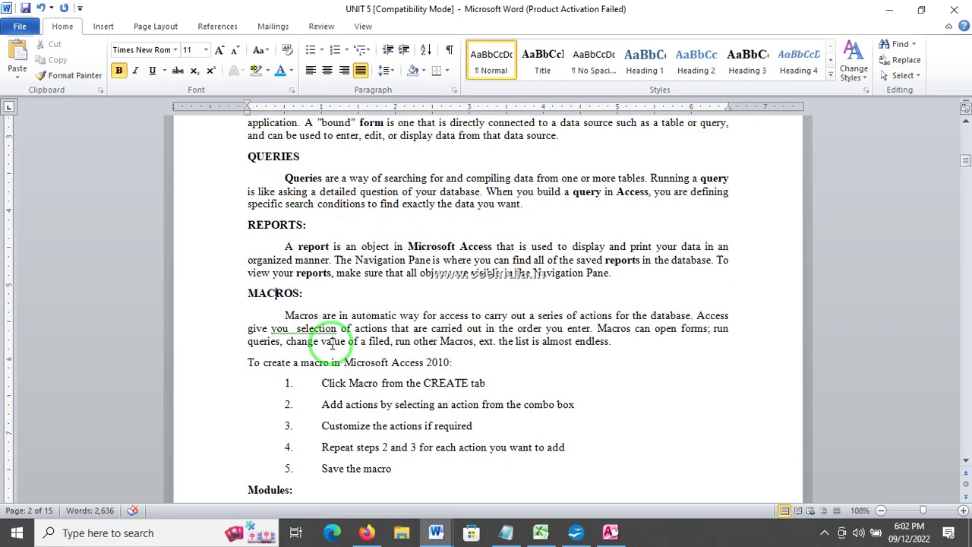
scroll(332, 344, down, 3)
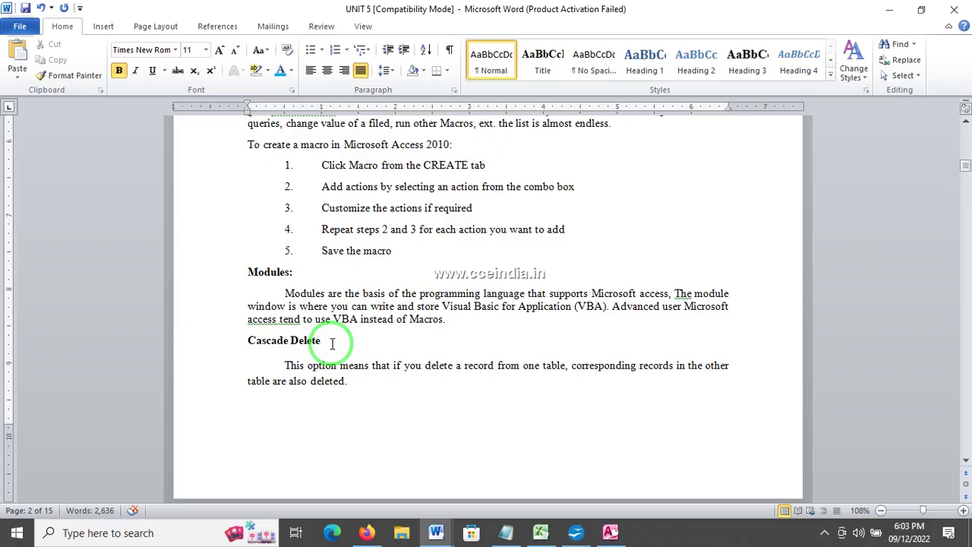
click(332, 344)
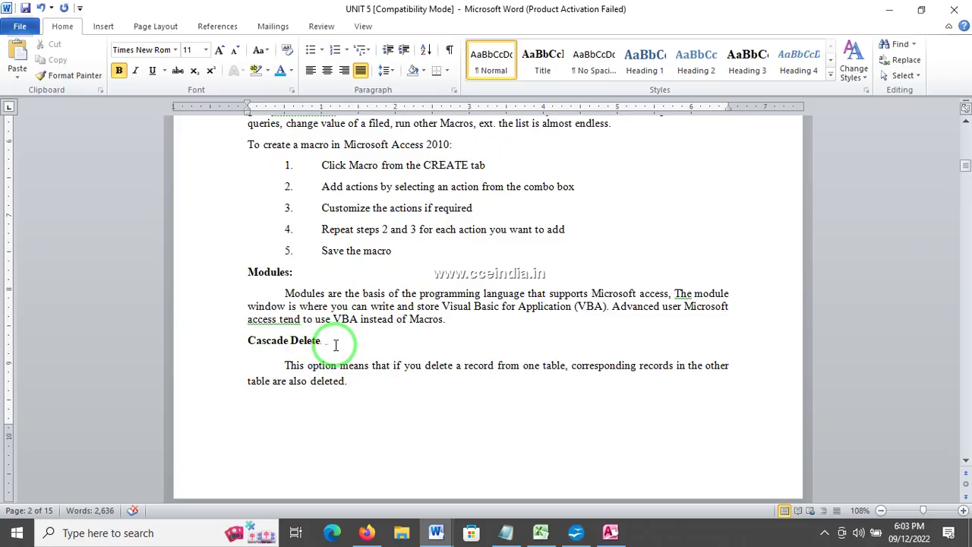
scroll(338, 344, down, 2)
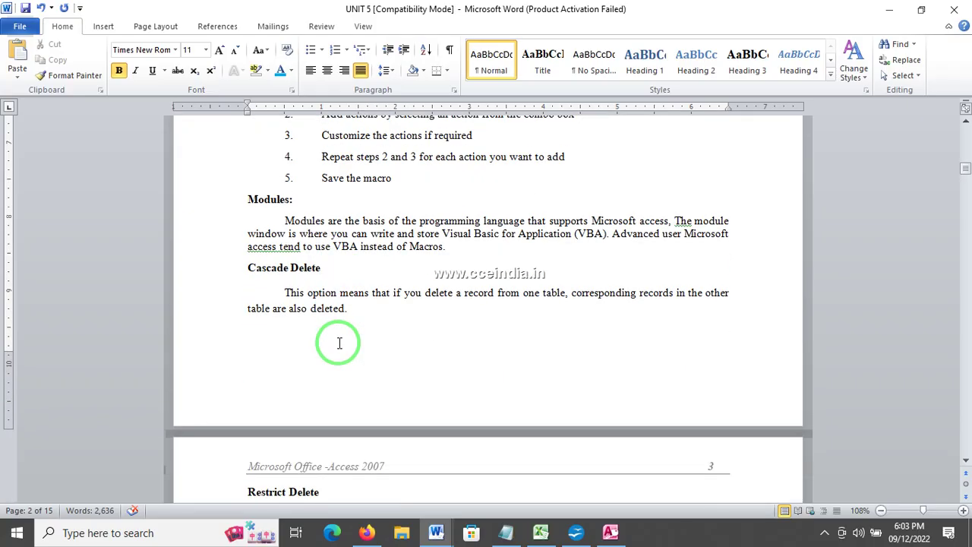
scroll(339, 343, down, 5)
scroll(339, 344, down, 9)
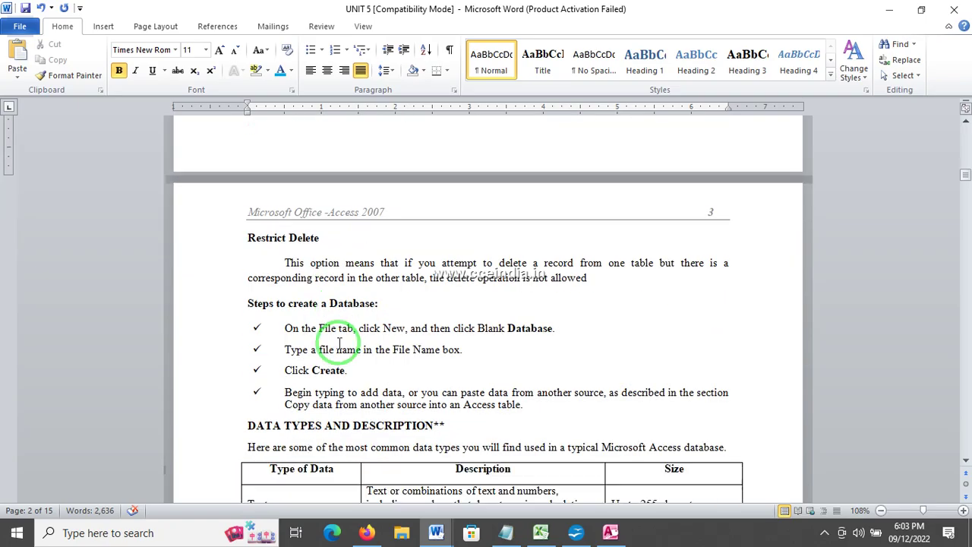
scroll(338, 343, down, 20)
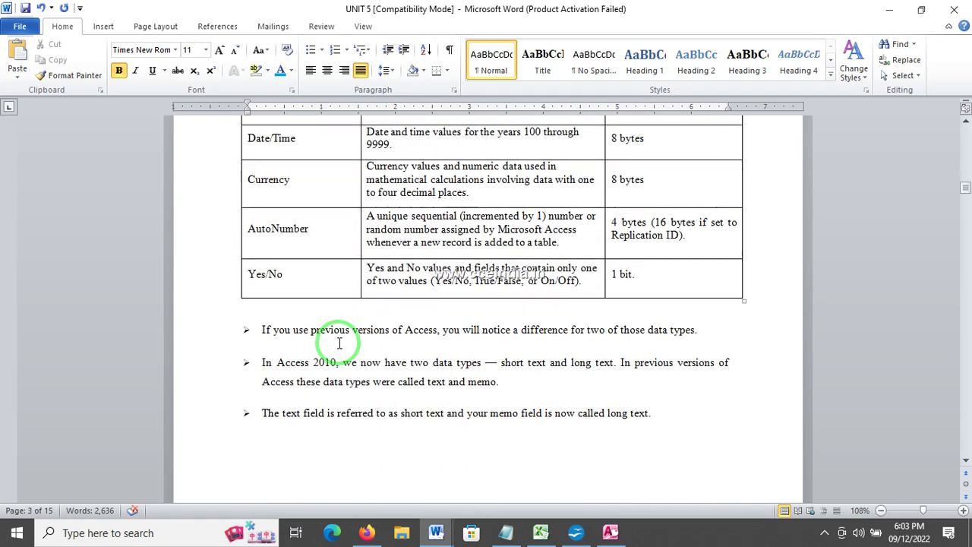
scroll(339, 344, down, 3)
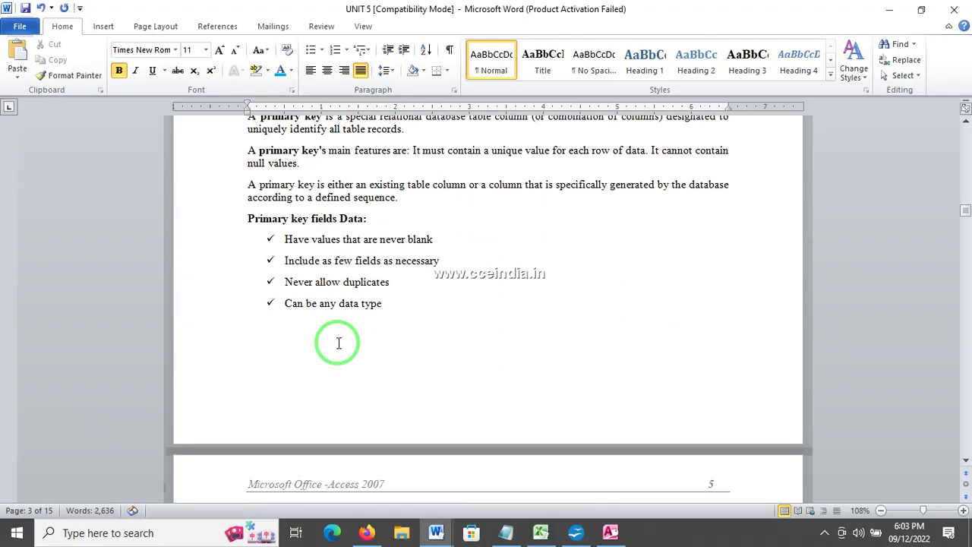
scroll(339, 343, down, 16)
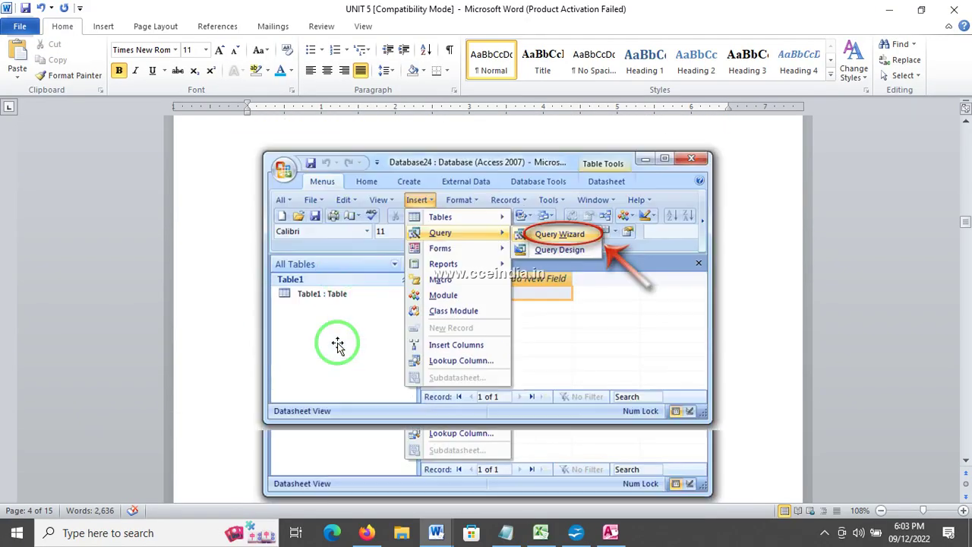
- Examine the query types, RDBMS, filtering and string function notes, and skim the worked Access examples up to page 12
scroll(338, 344, down, 2)
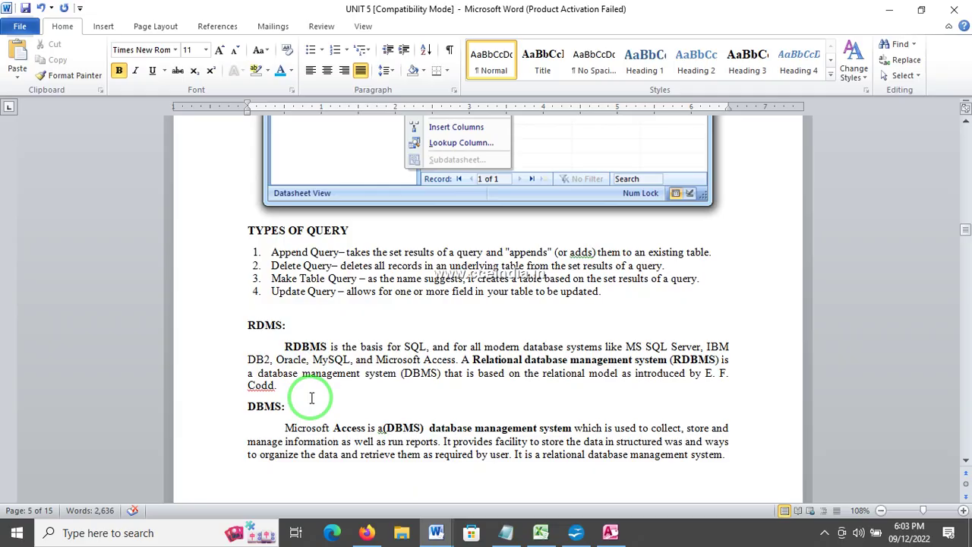
scroll(312, 397, down, 12)
scroll(311, 394, down, 6)
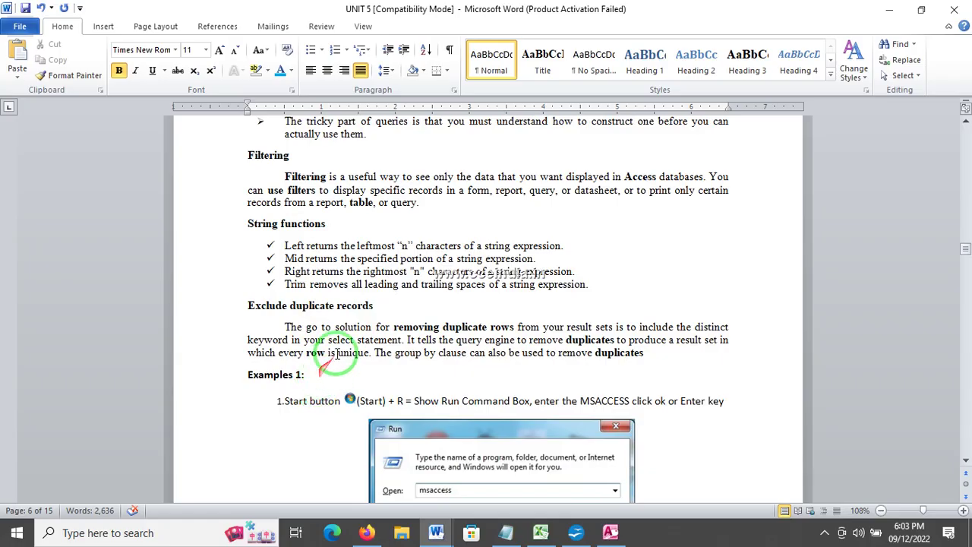
scroll(341, 278, down, 2)
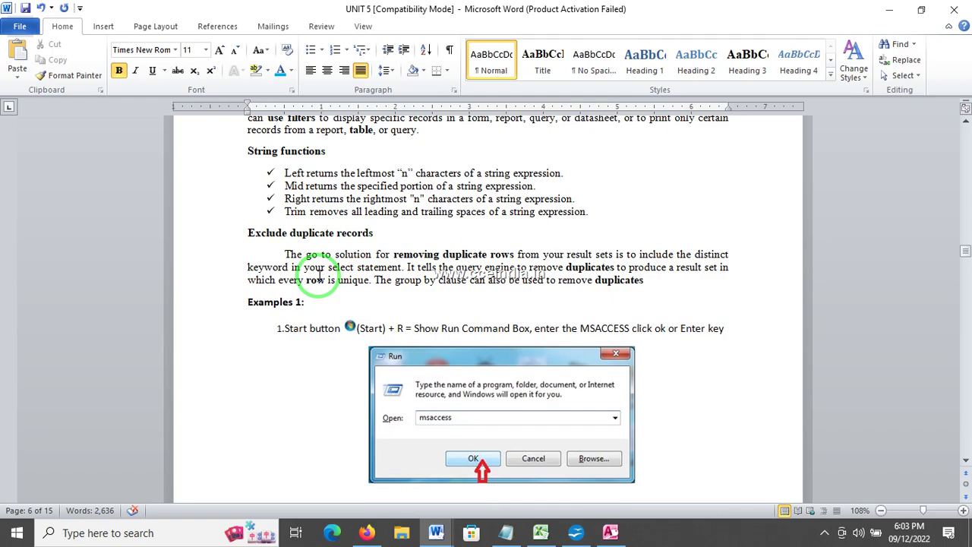
scroll(319, 275, down, 17)
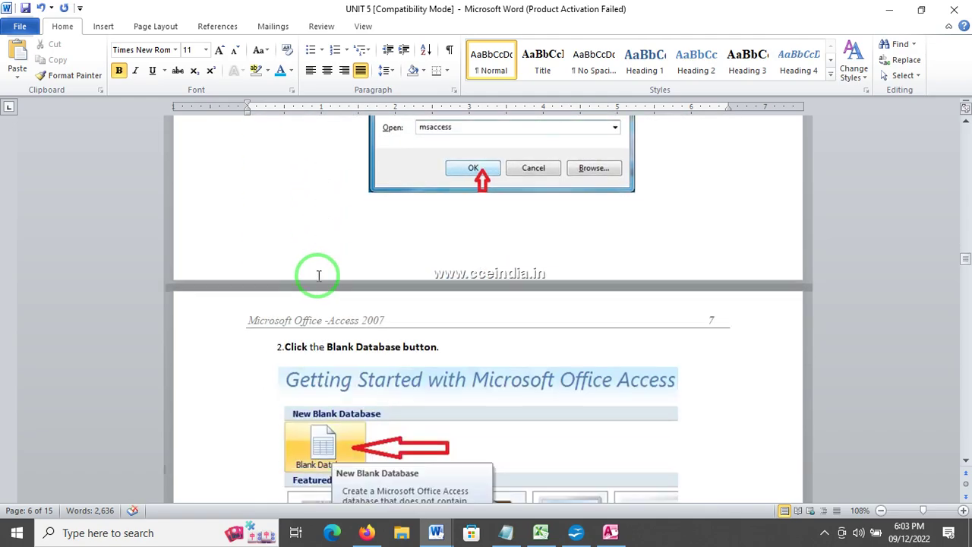
scroll(319, 275, down, 20)
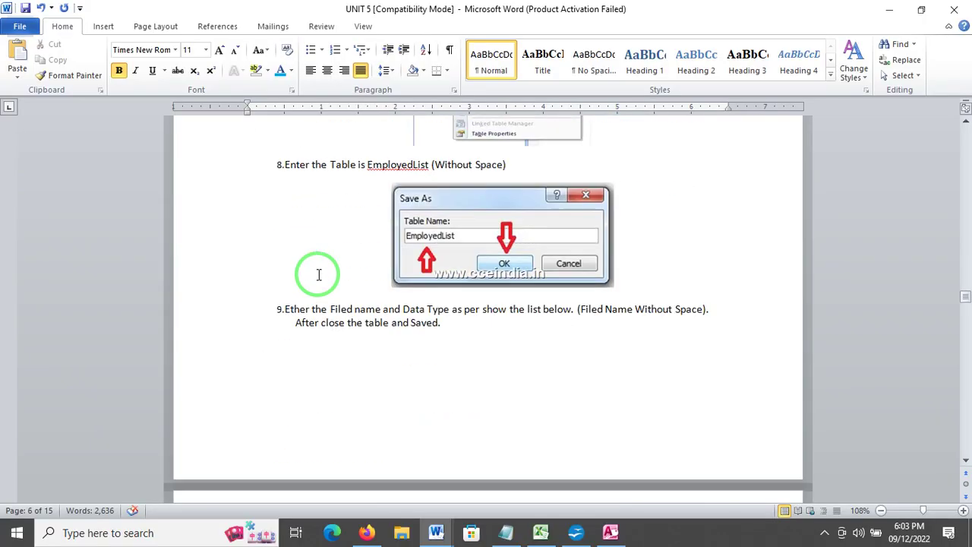
scroll(319, 275, down, 20)
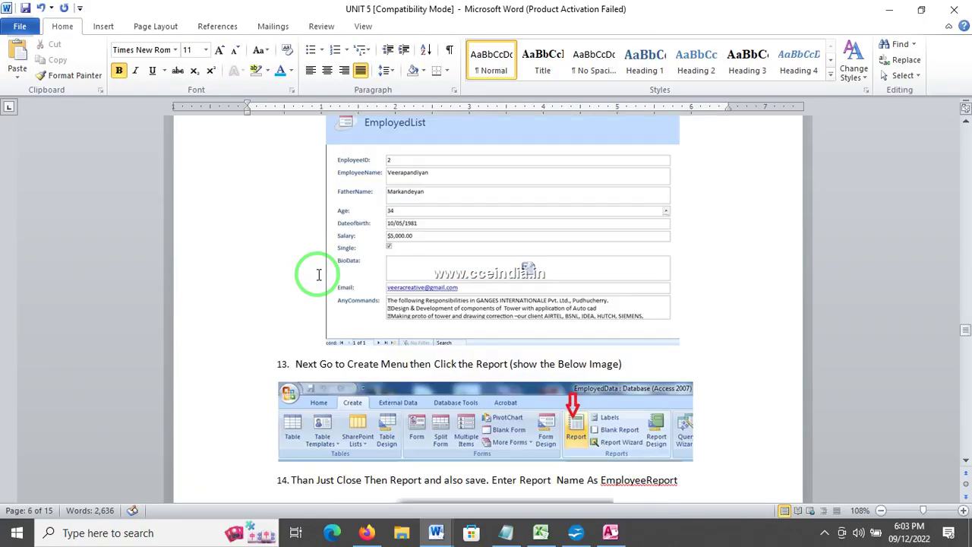
scroll(319, 275, down, 20)
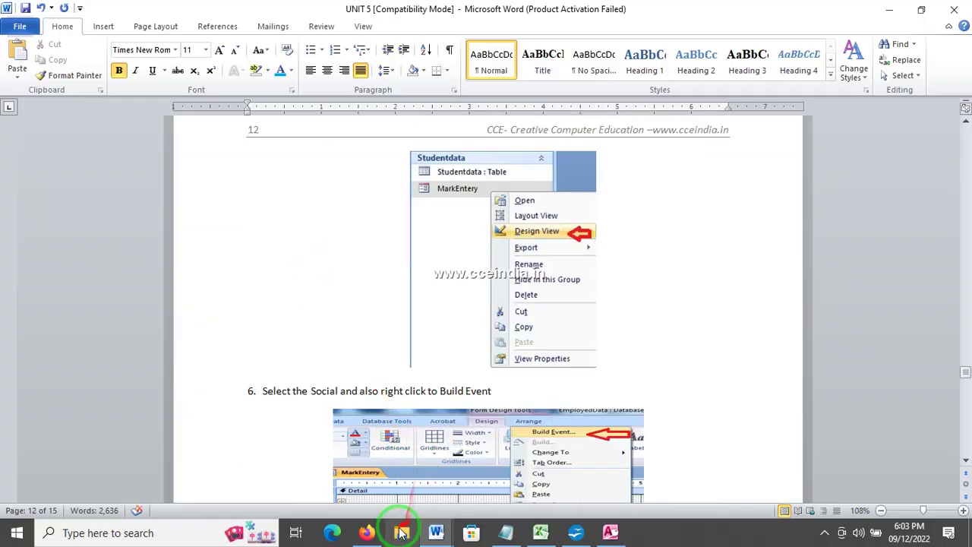
- Check Unit 5 in the MindMeister mind map, and look up the Access exercise on importing and exporting data in COA Practical Book 2023
click(363, 537)
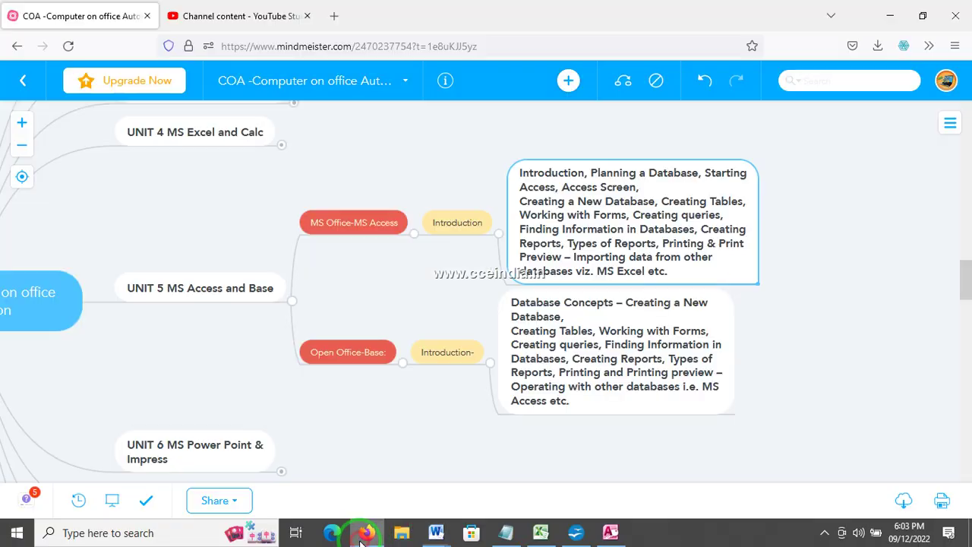
click(616, 536)
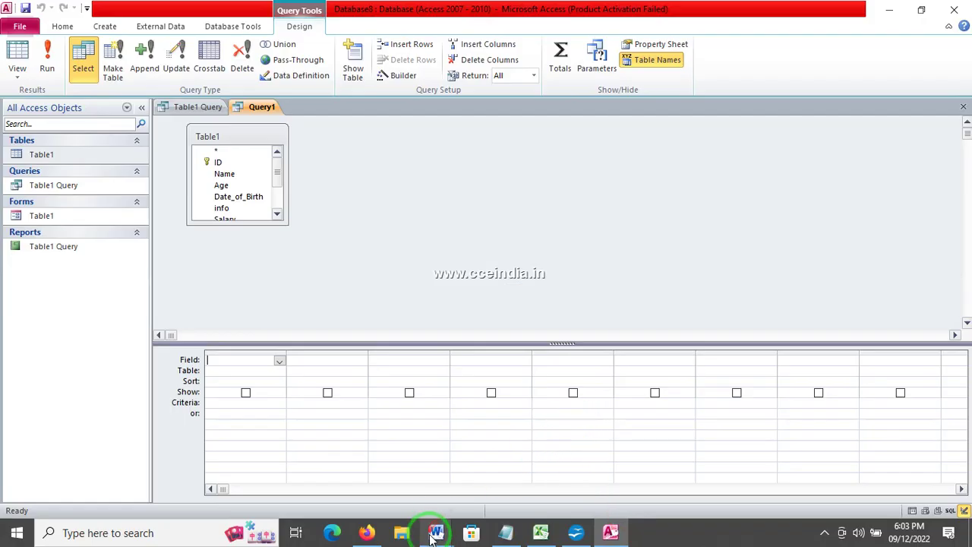
mouse_move(431, 537)
click(380, 494)
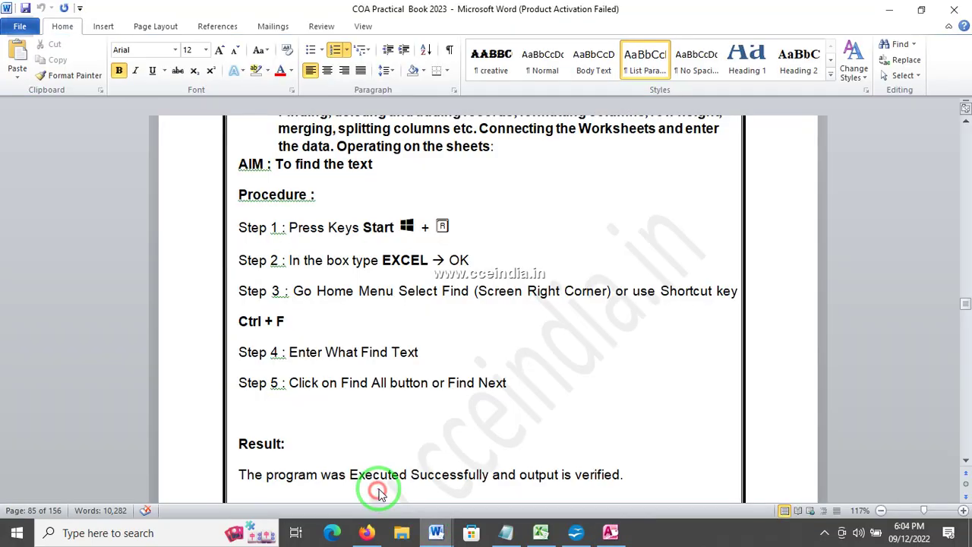
scroll(494, 237, down, 1)
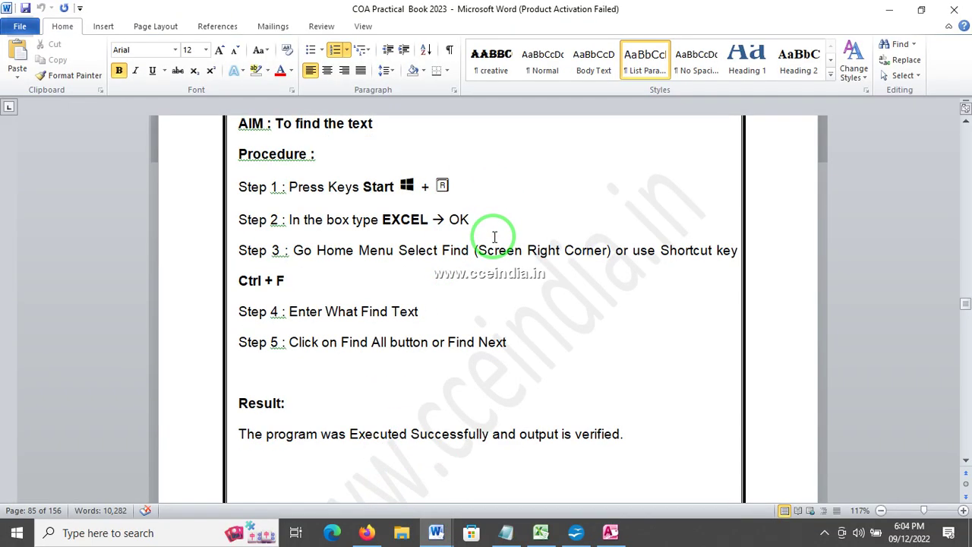
scroll(399, 448, down, 20)
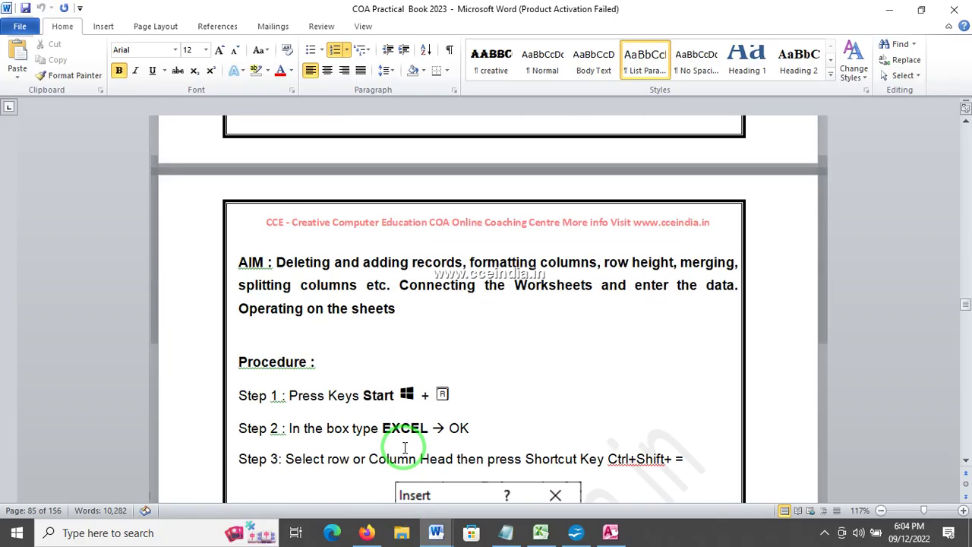
drag(965, 307, 944, 373)
scroll(478, 329, up, 6)
scroll(470, 315, up, 20)
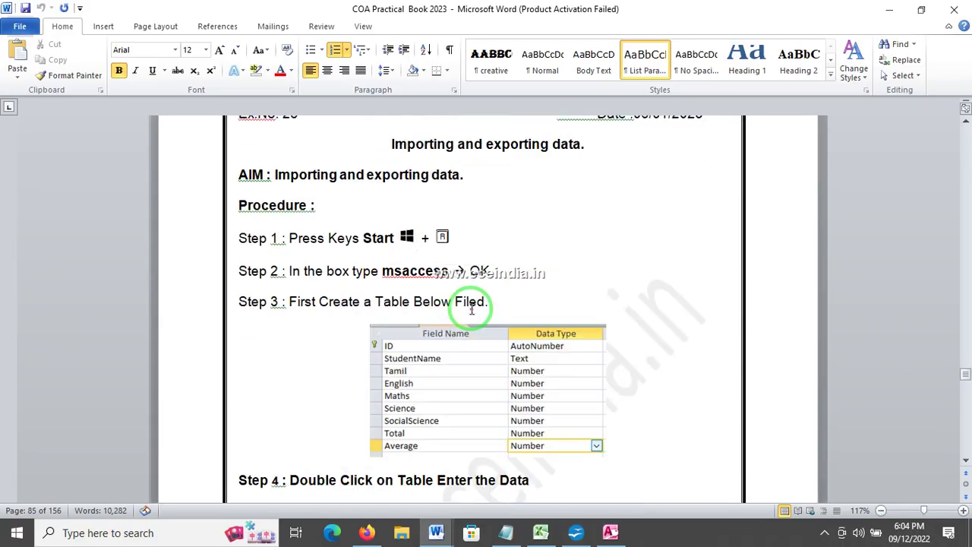
- Look back through the report-generation exercise in COA Practical Book 2023, with a check of Unit 5 in the MindMeister mind map
scroll(476, 303, up, 20)
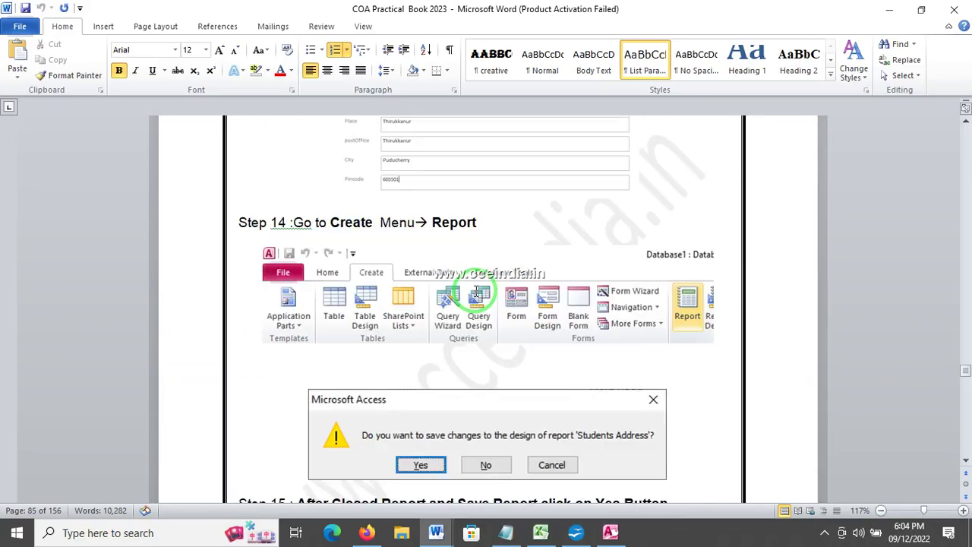
scroll(475, 285, up, 20)
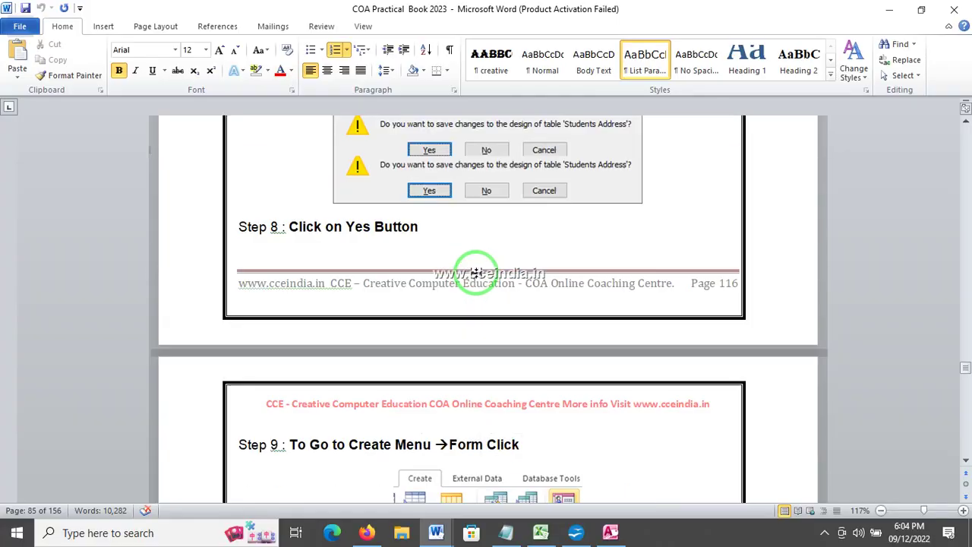
scroll(475, 272, up, 20)
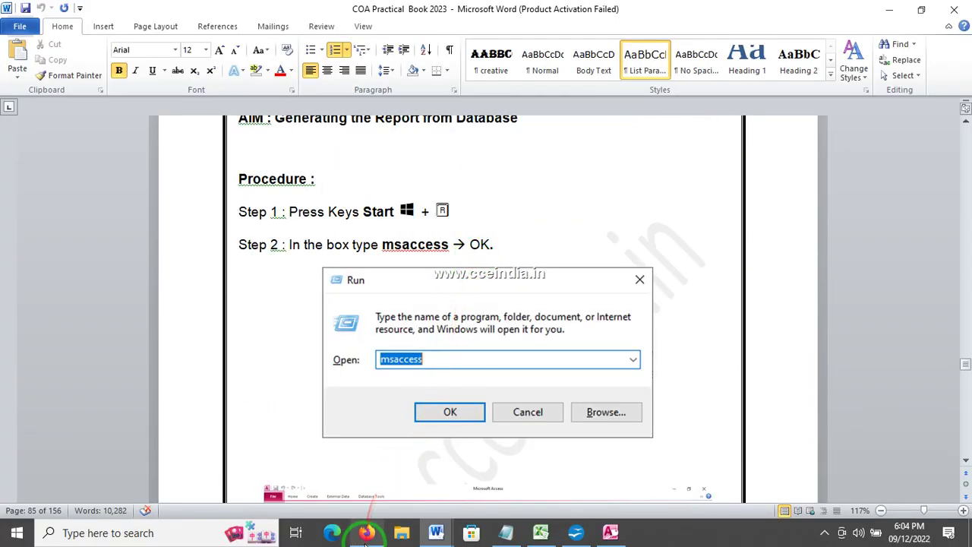
click(366, 532)
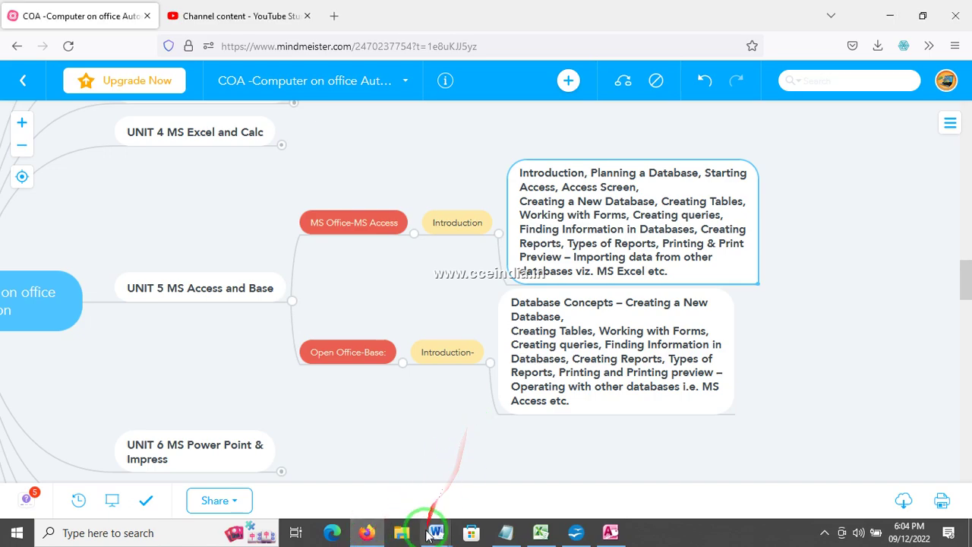
mouse_move(436, 531)
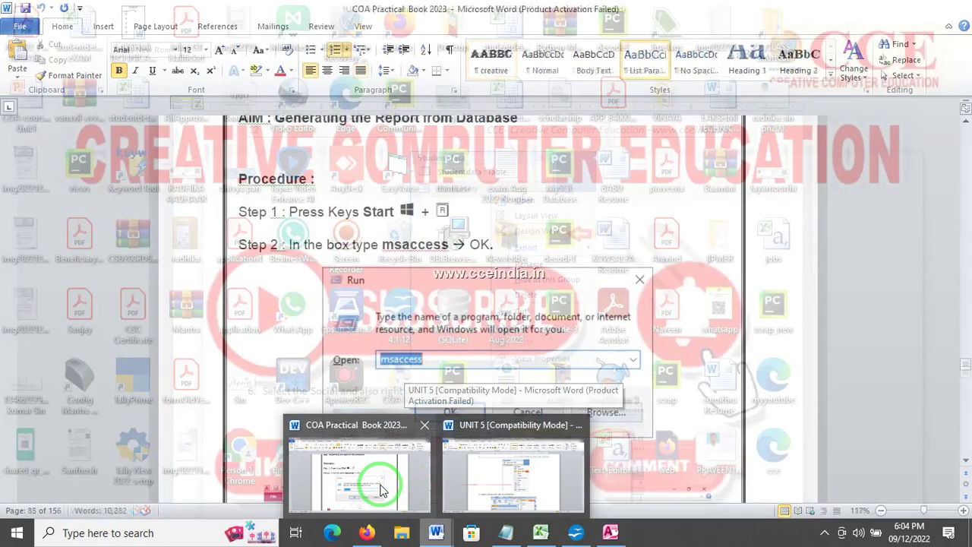
click(377, 483)
scroll(402, 460, down, 15)
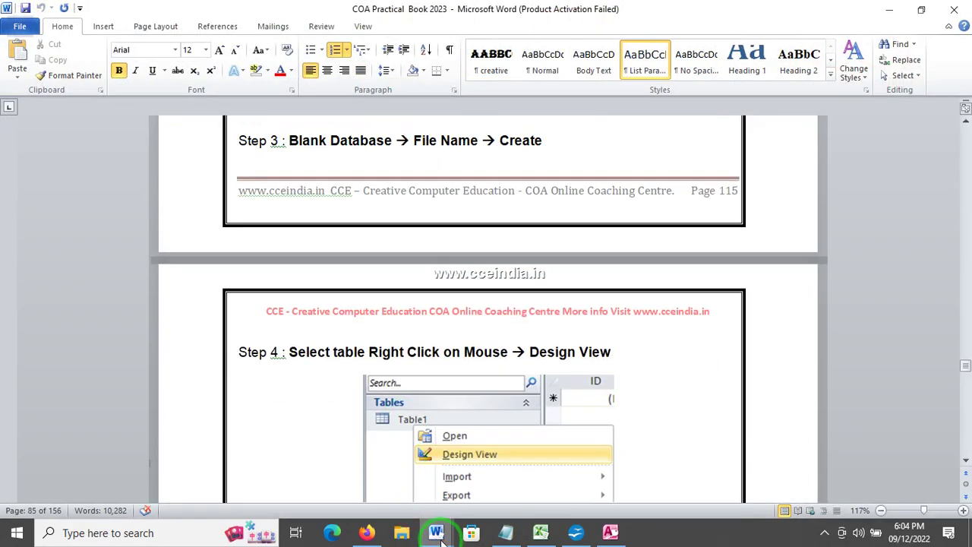
- Switch to the UNIT 5 document and go over the Two Marks questions on defining primary keys and queries
mouse_move(446, 536)
click(530, 497)
scroll(524, 437, down, 20)
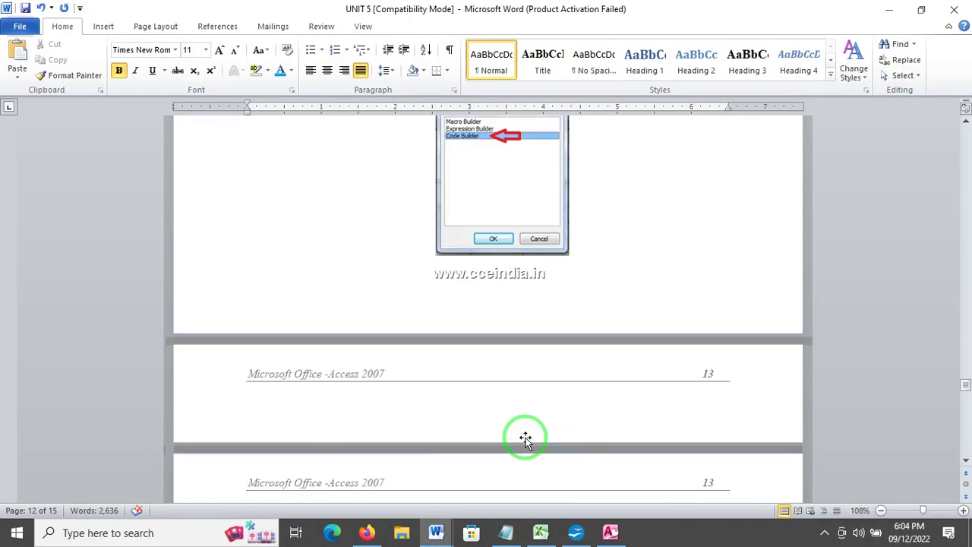
scroll(517, 430, up, 3)
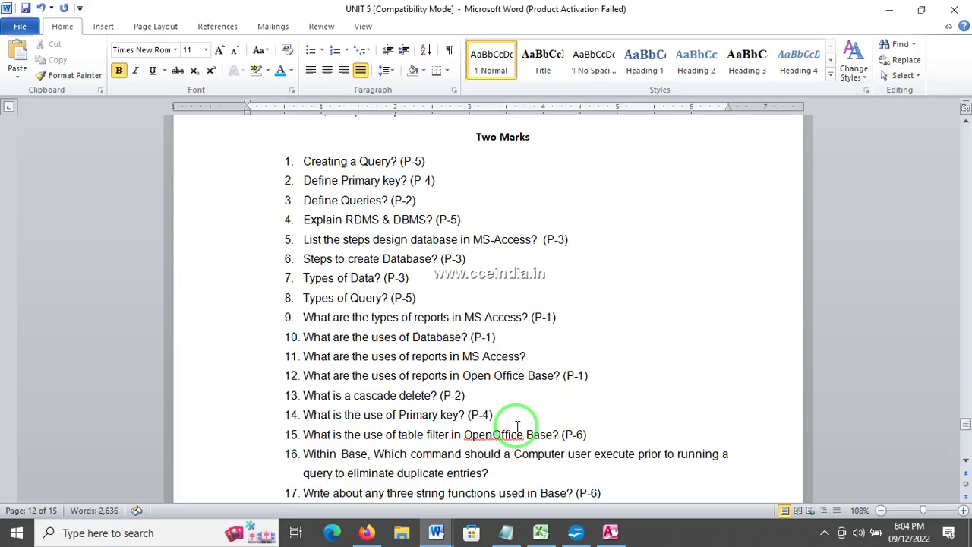
drag(303, 216, 385, 217)
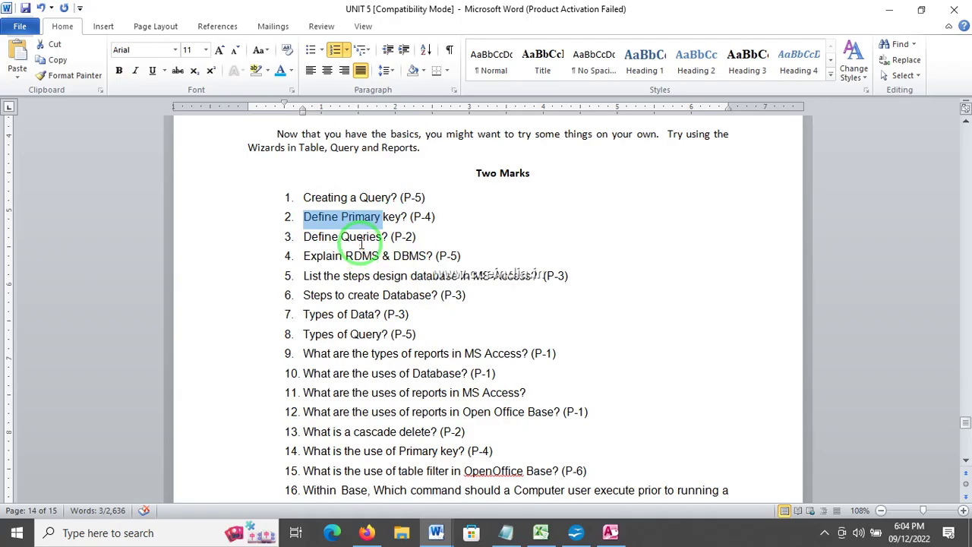
drag(341, 237, 350, 238)
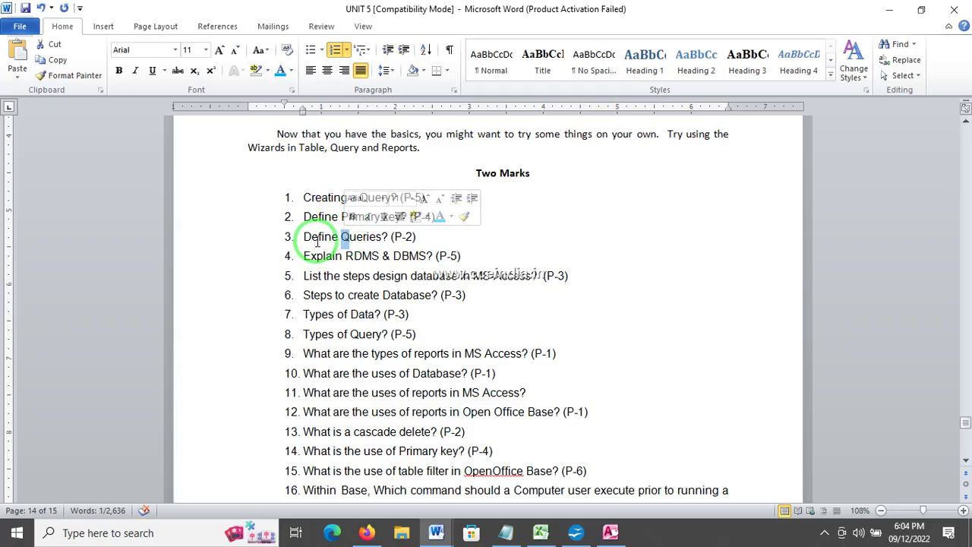
drag(318, 237, 312, 238)
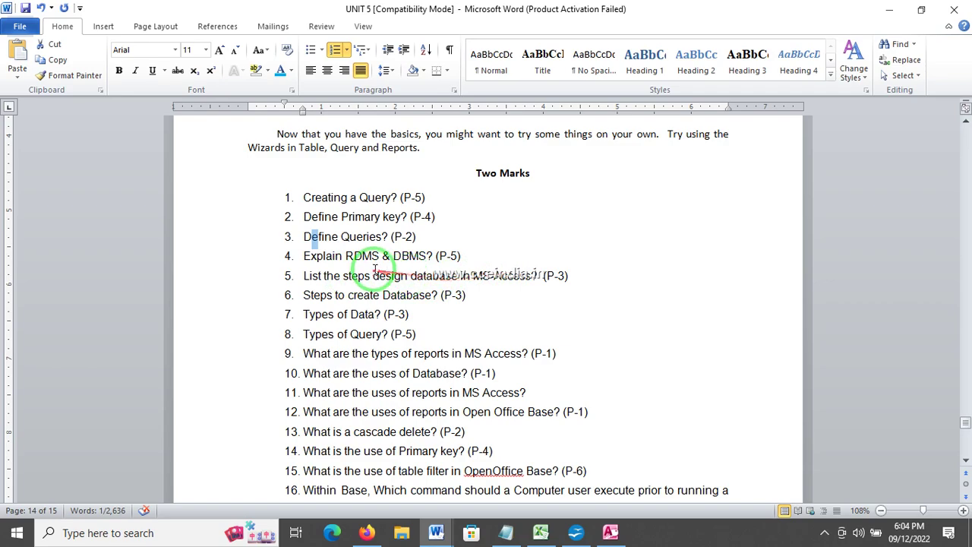
- Review the Two Marks questions on types of data, queries and reports, and the uses of databases and reports
scroll(357, 262, down, 1)
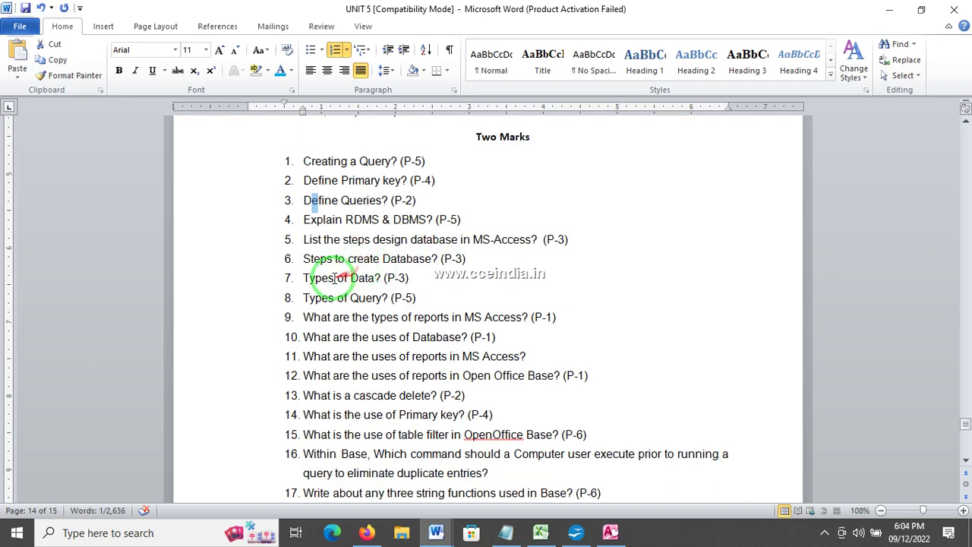
drag(325, 277, 380, 277)
drag(328, 298, 382, 301)
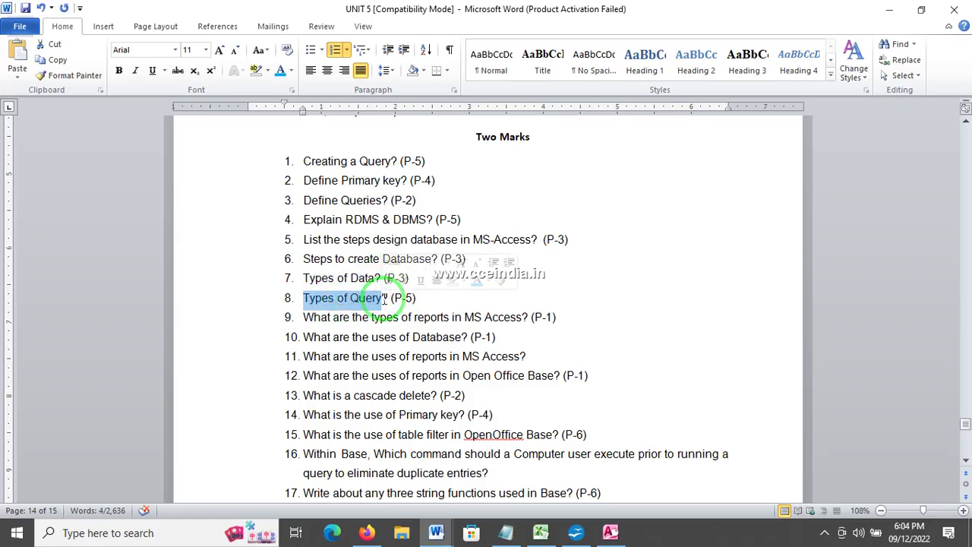
click(366, 317)
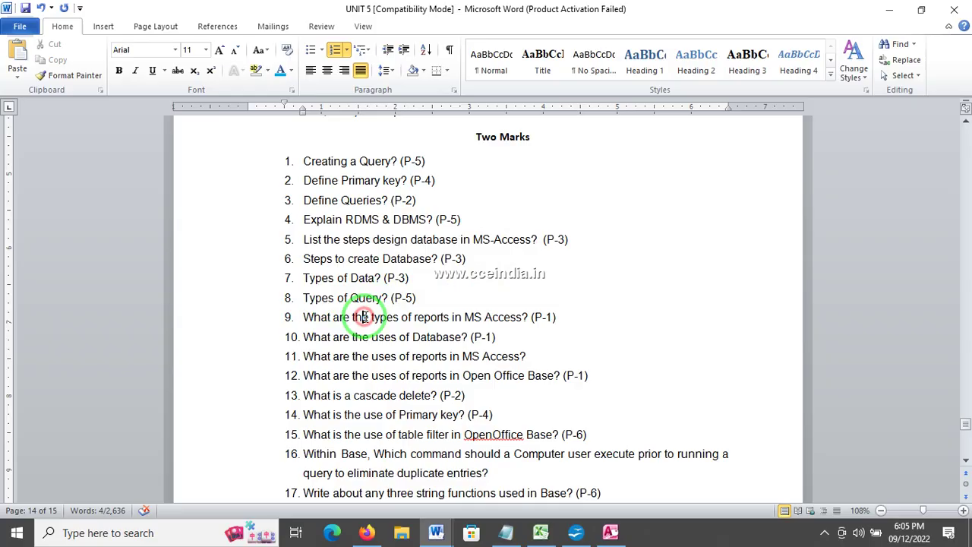
scroll(365, 312, down, 1)
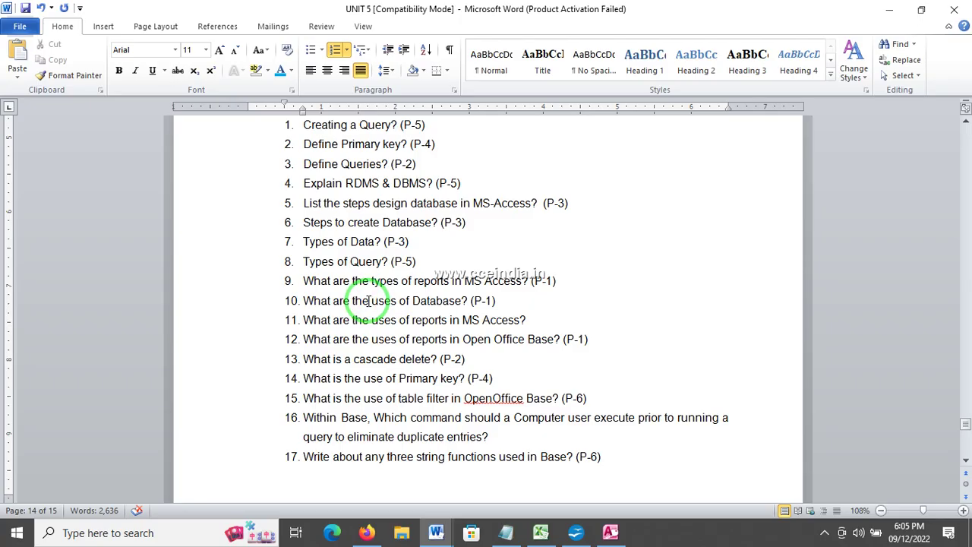
click(361, 320)
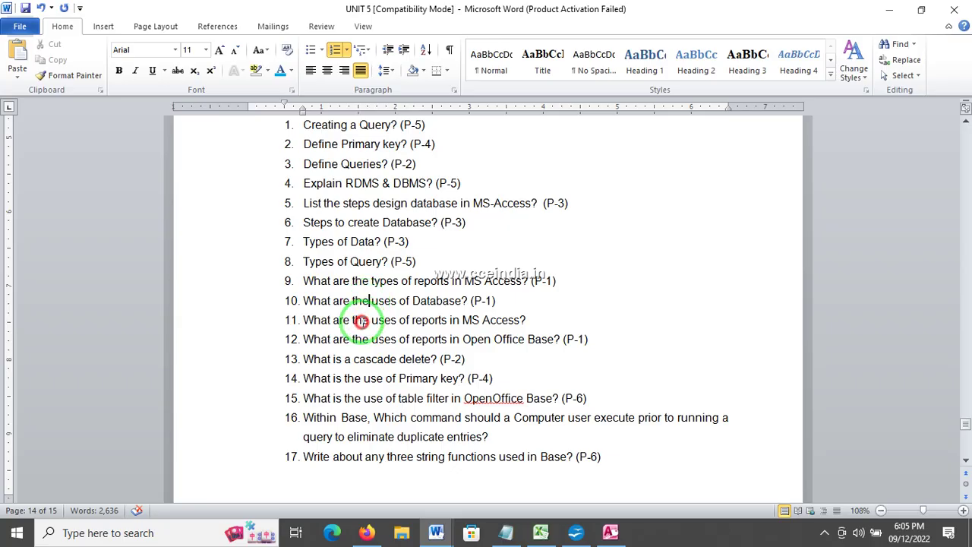